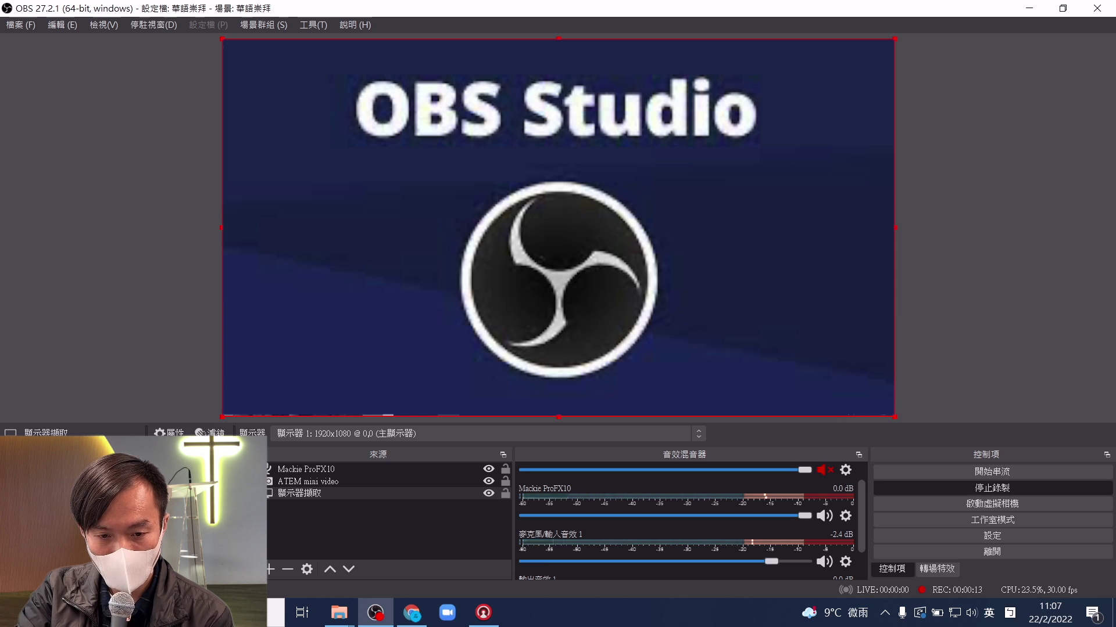
Step: In the audio settings, set 麥克風/輔助音效 to 線路 (ProFX) and the monitoring device to 耳機 (Realtek(R) Audio), and confirm
click(24, 26)
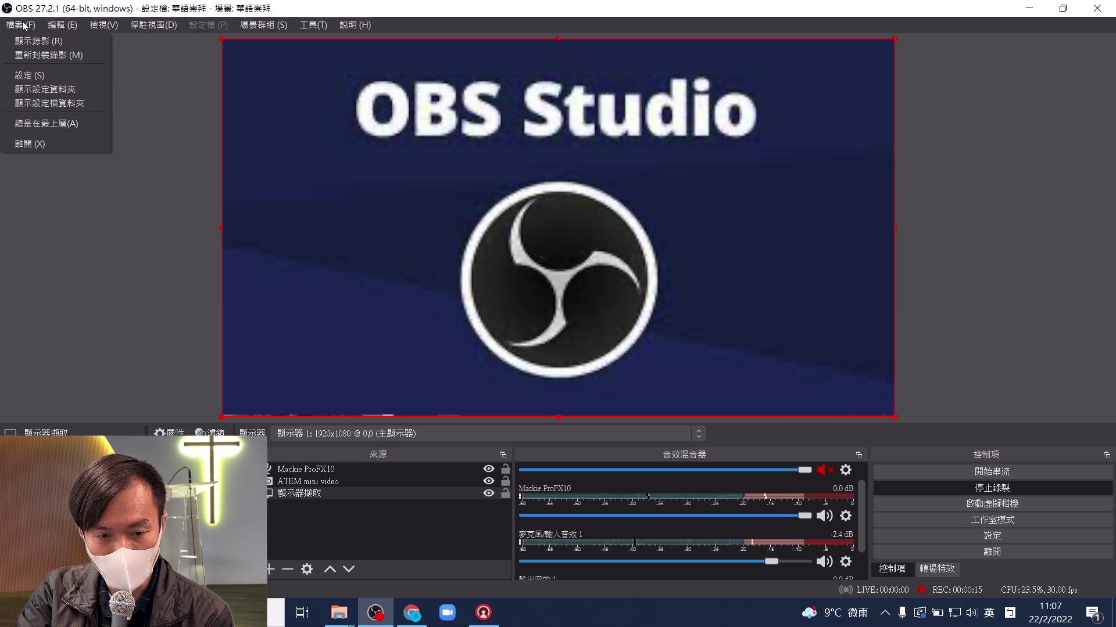
click(29, 77)
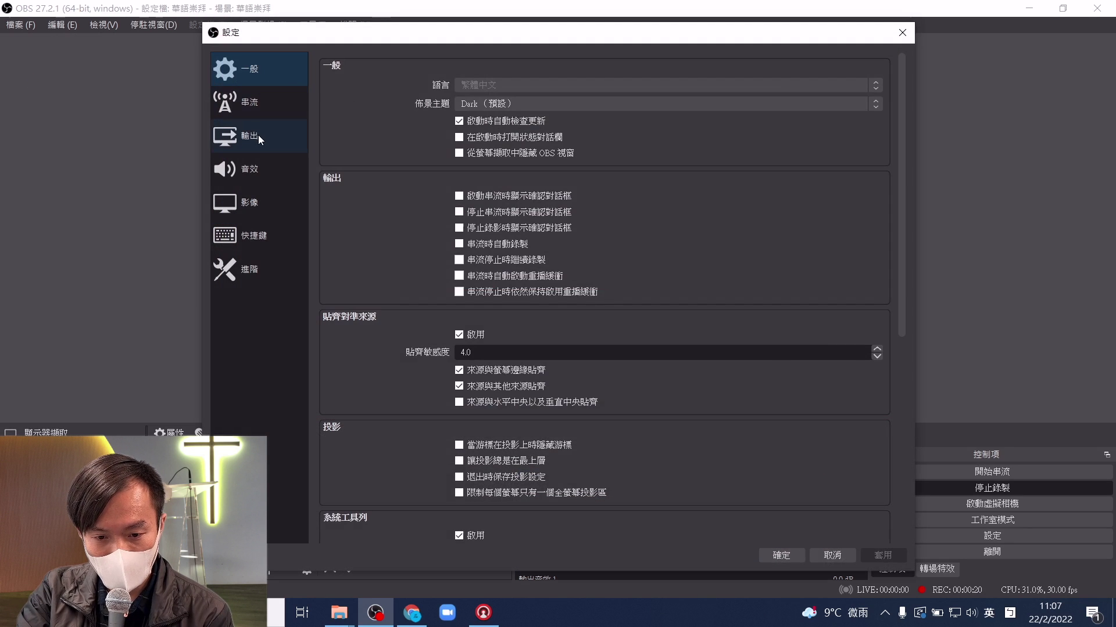
click(255, 171)
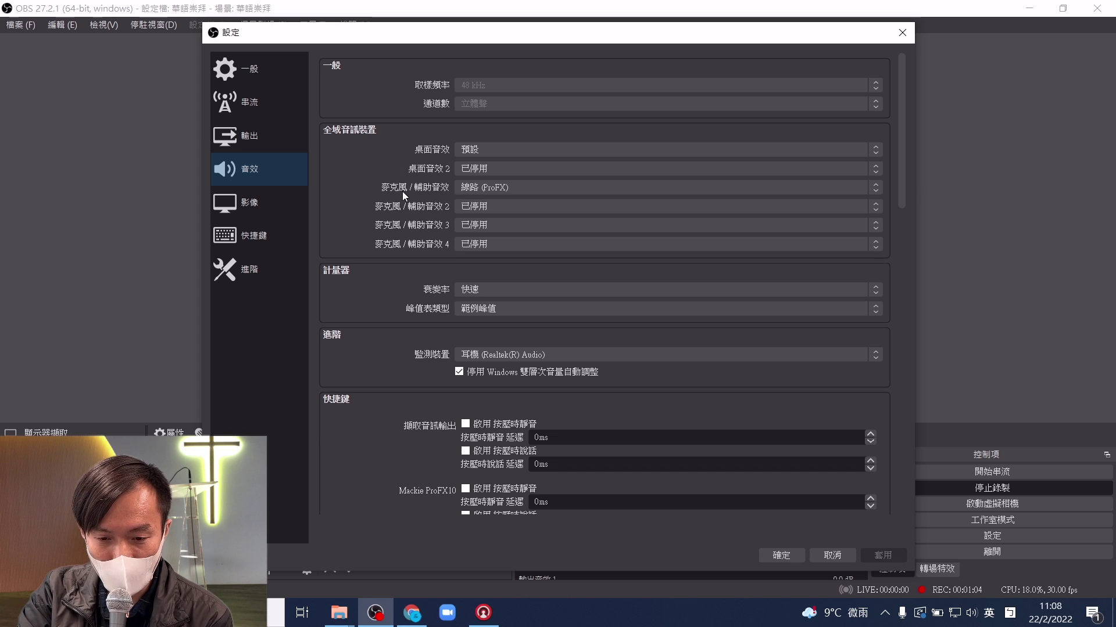
click(510, 189)
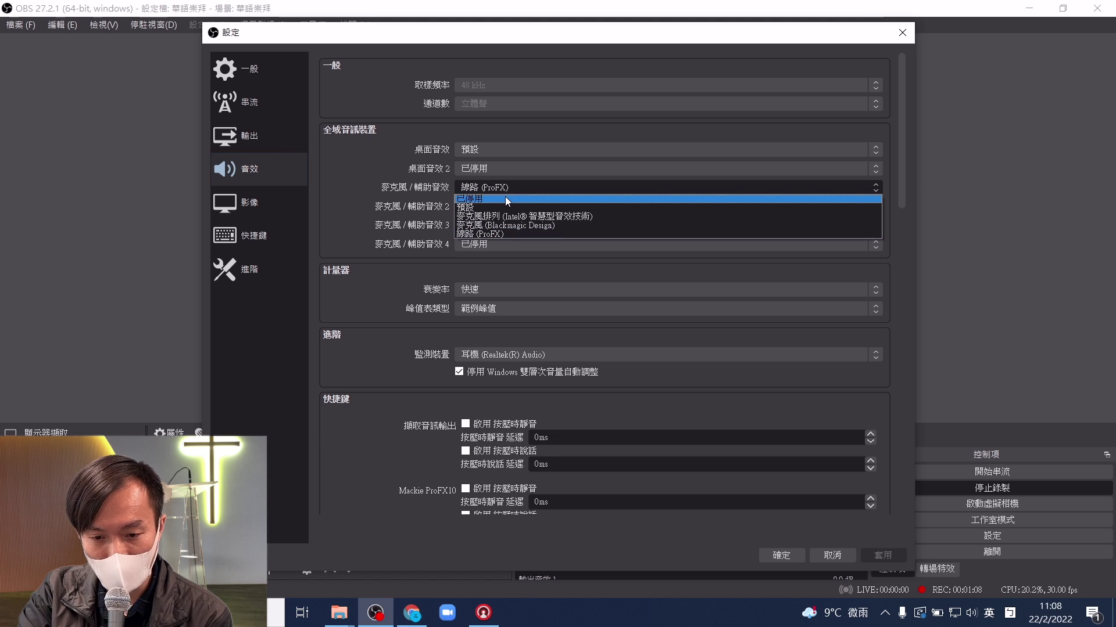
click(521, 234)
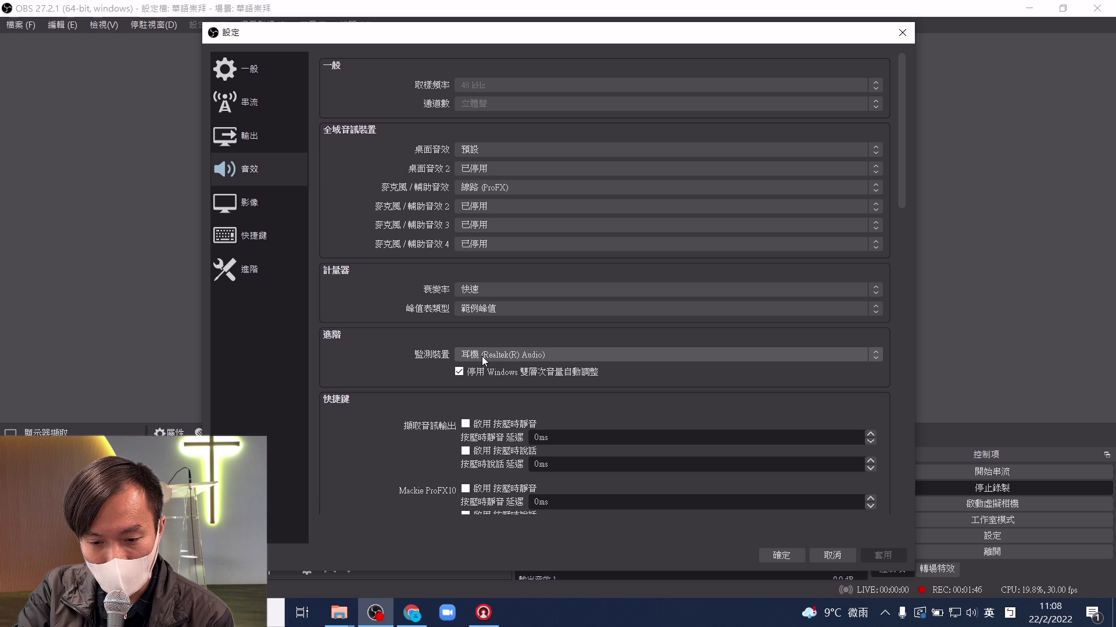
click(622, 359)
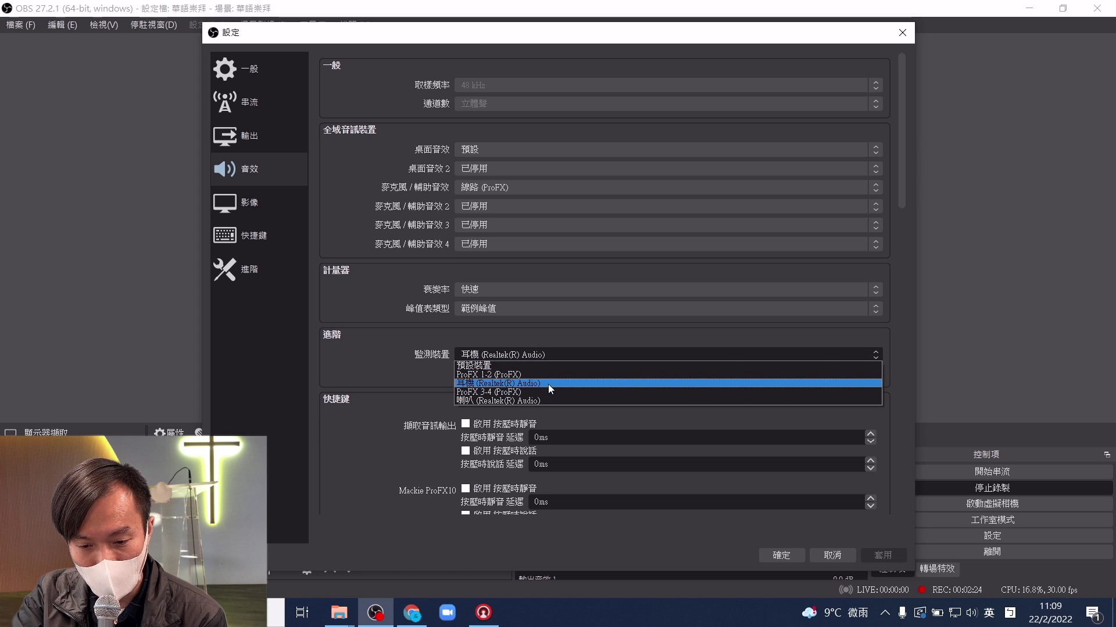
click(548, 385)
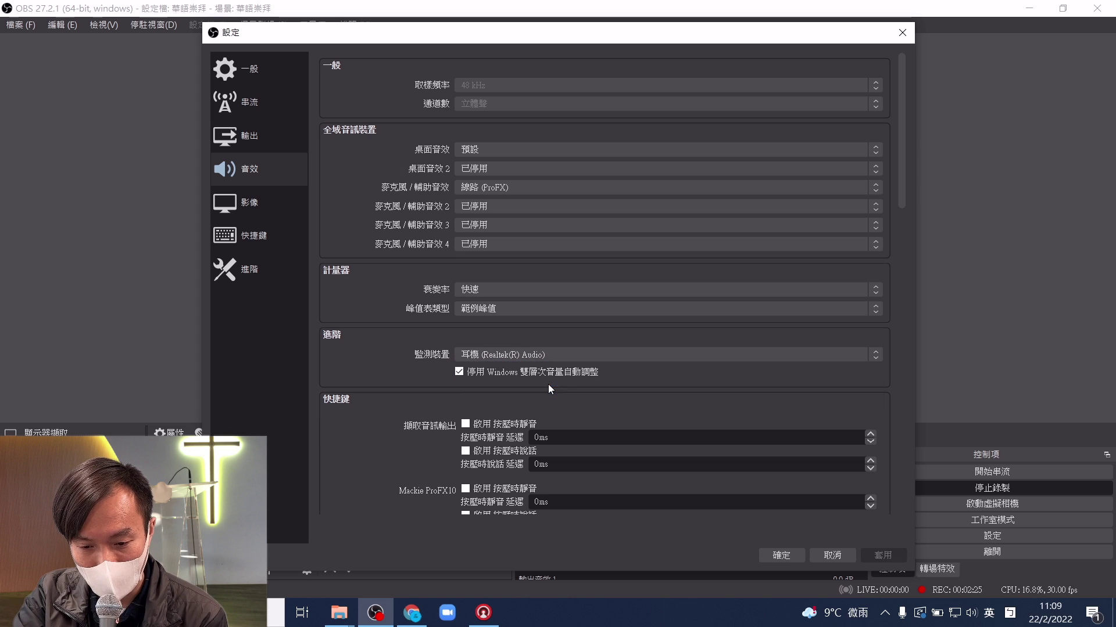
click(788, 557)
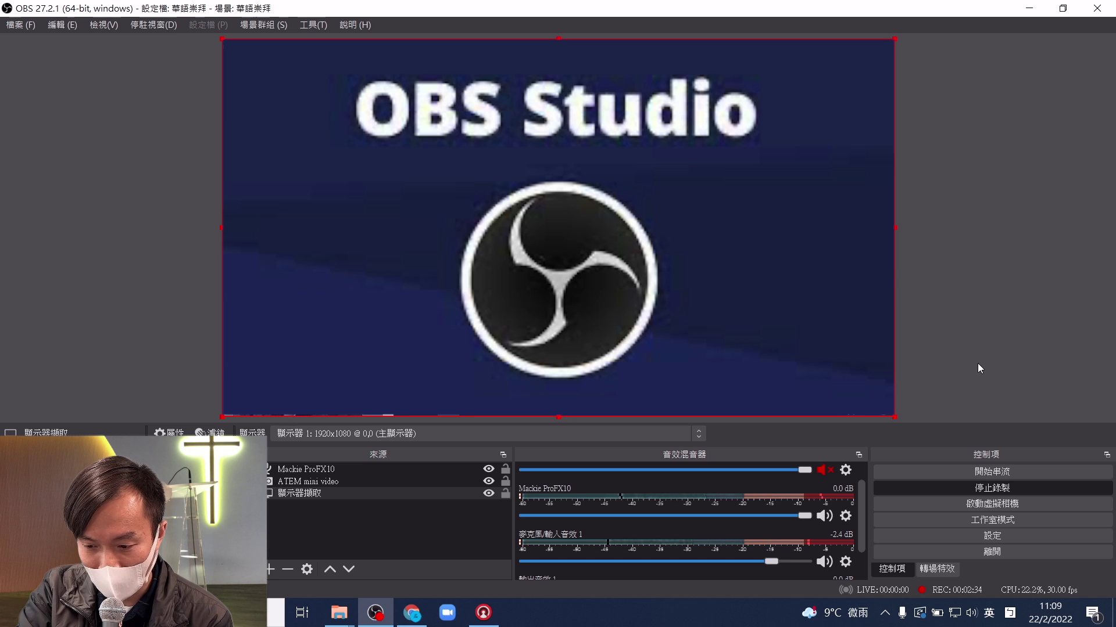
Step: Set the capture device of the Mackie ProFX10 audio source to 線路 (ProFX) in its properties
click(297, 469)
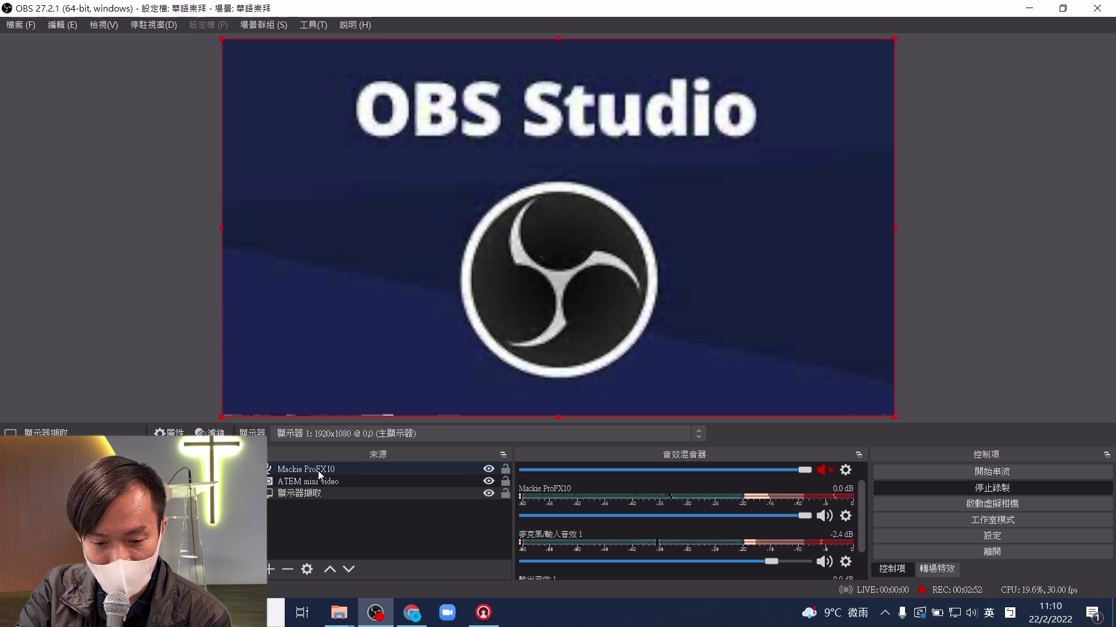
click(319, 481)
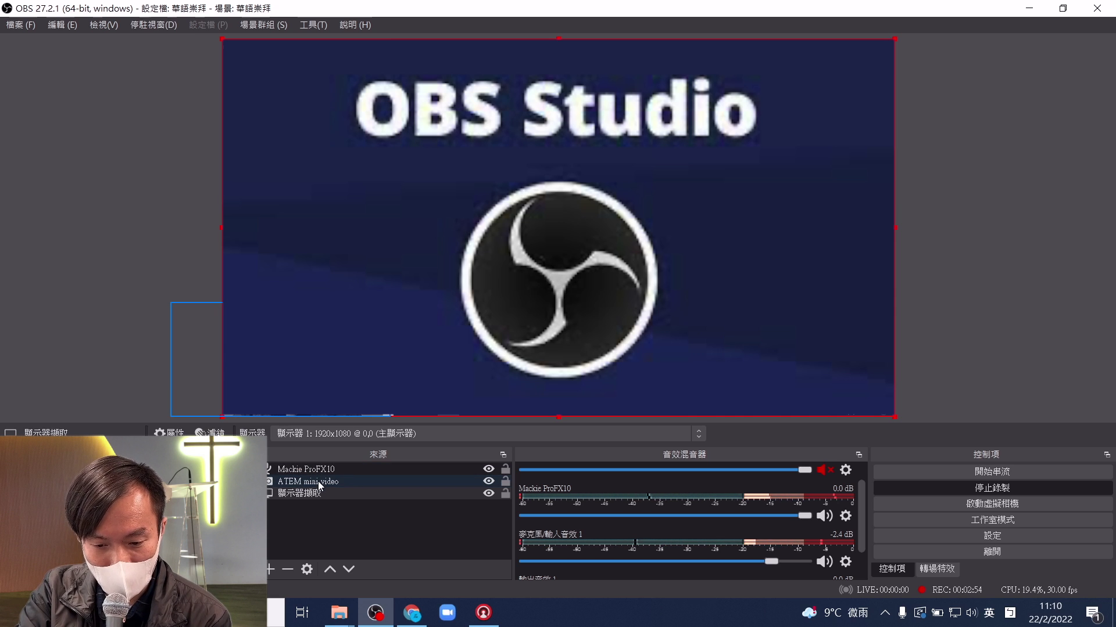
click(442, 495)
scroll(678, 508, up, 1)
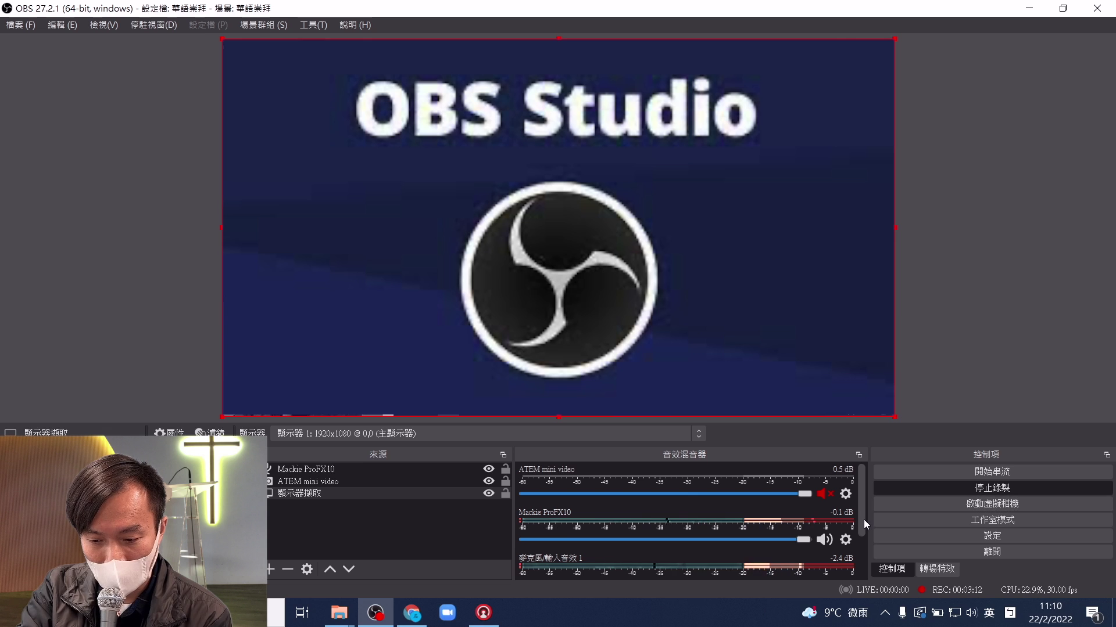
drag(863, 519, 864, 544)
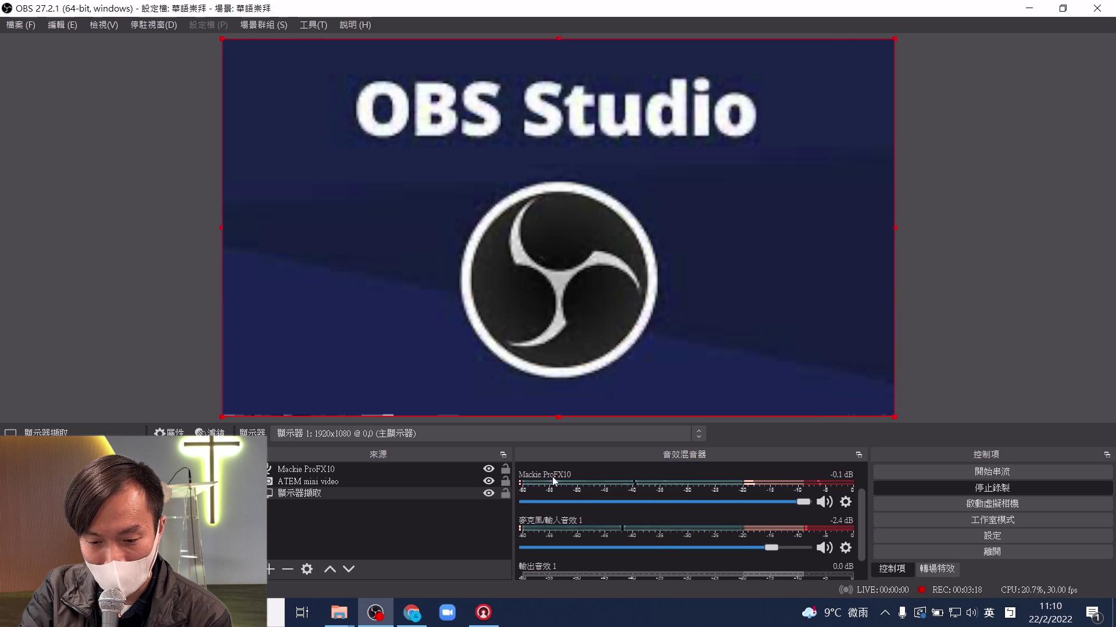
click(845, 503)
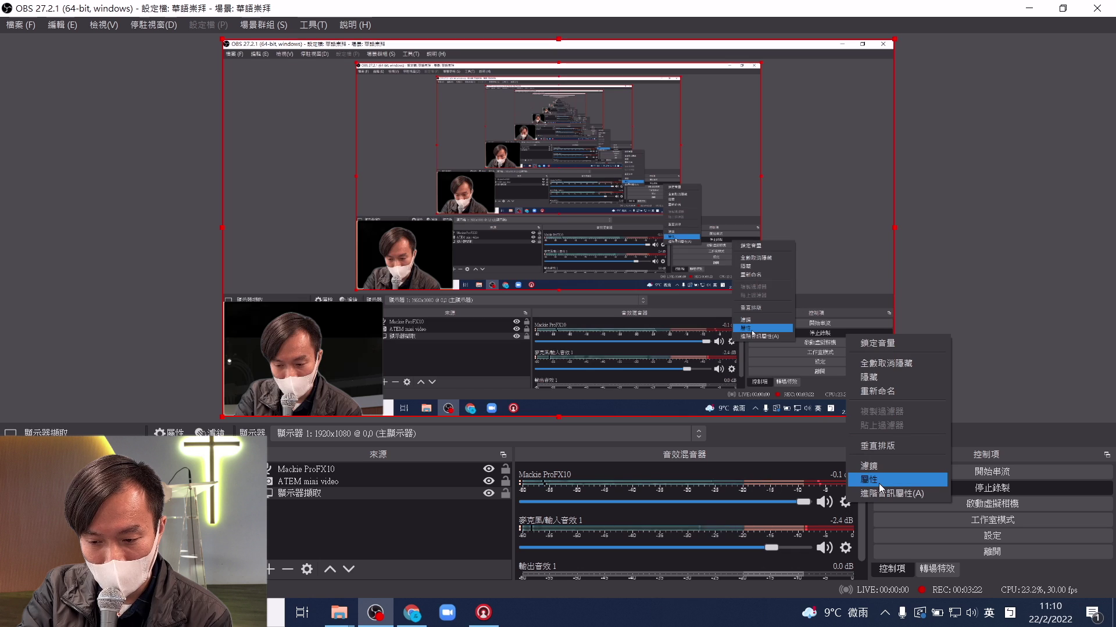
click(879, 484)
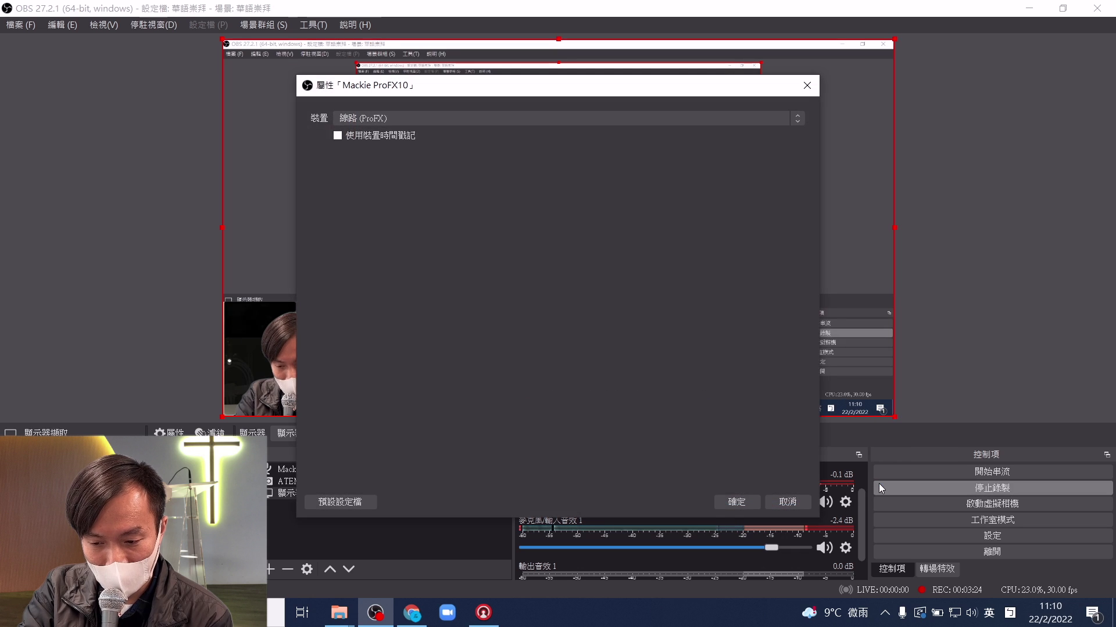
click(415, 117)
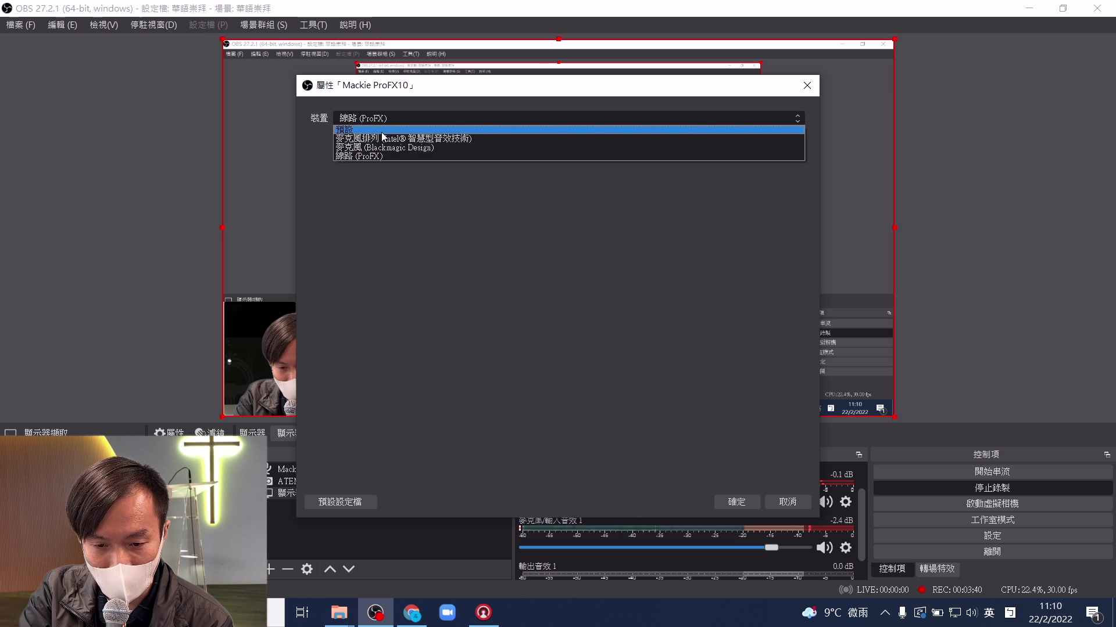
click(391, 157)
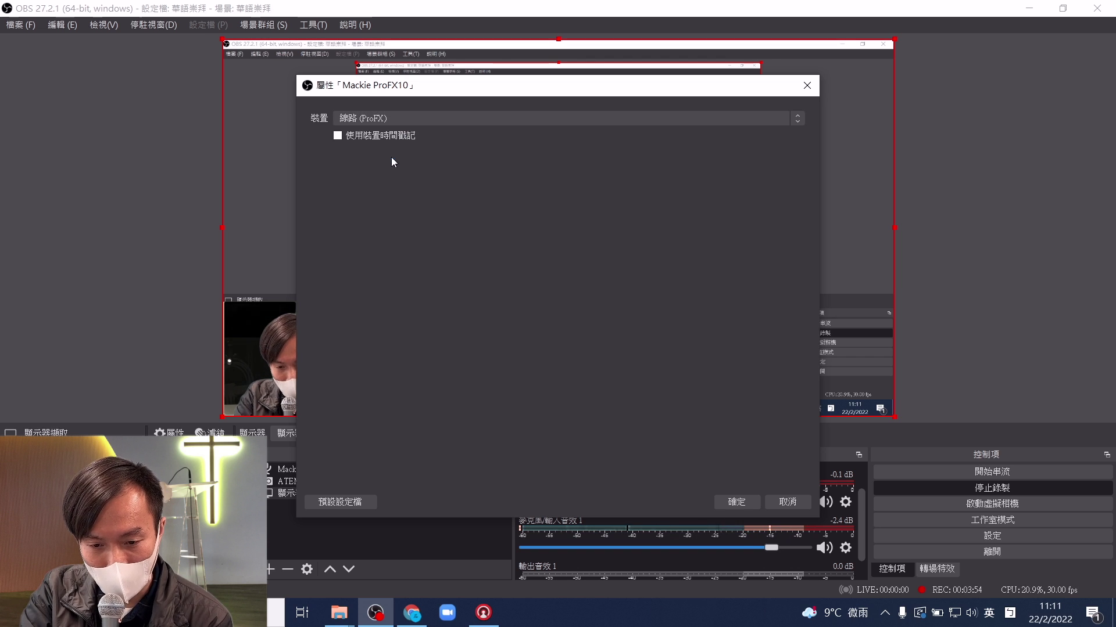
click(744, 501)
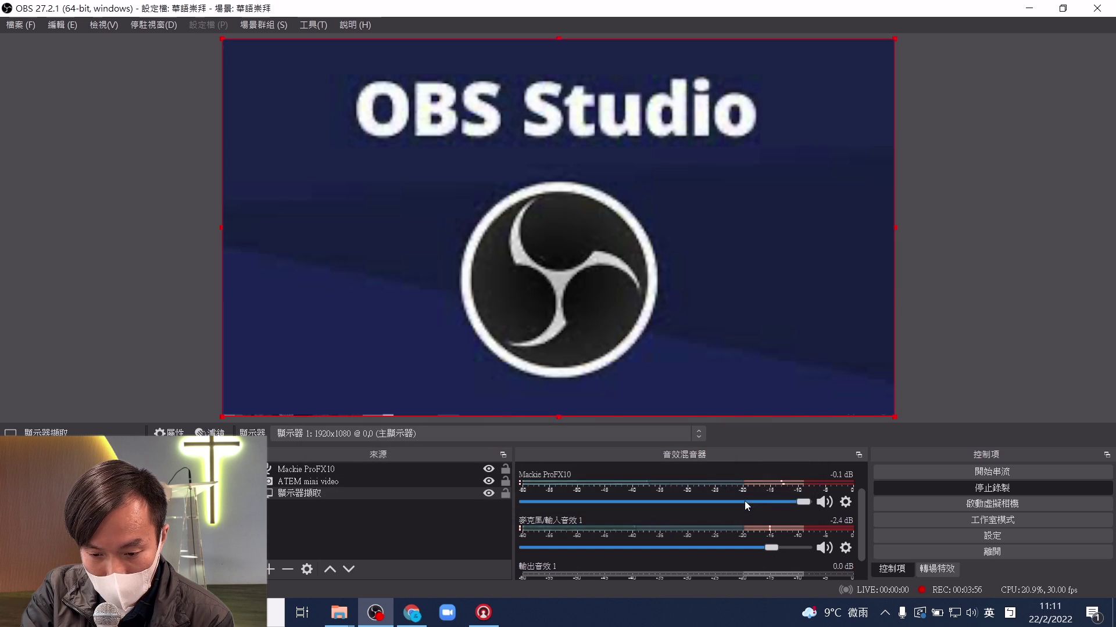
Step: Examine the mixer channels for the ATEM mini video, Mackie ProFX10, microphone input and audio output
scroll(705, 490, down, 1)
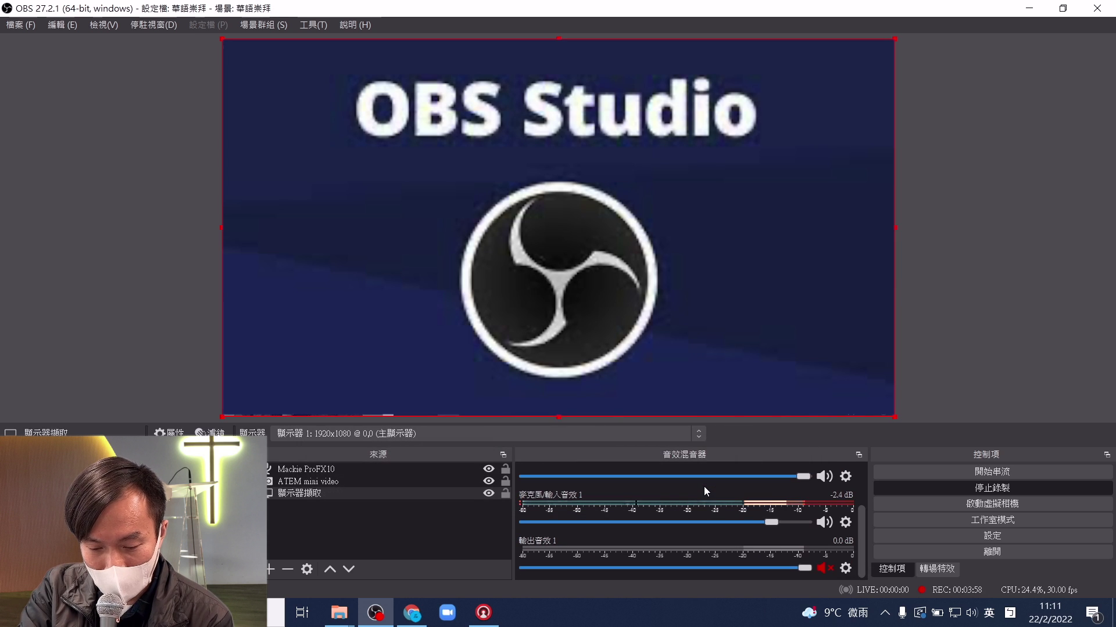
scroll(679, 501, up, 2)
scroll(679, 502, down, 2)
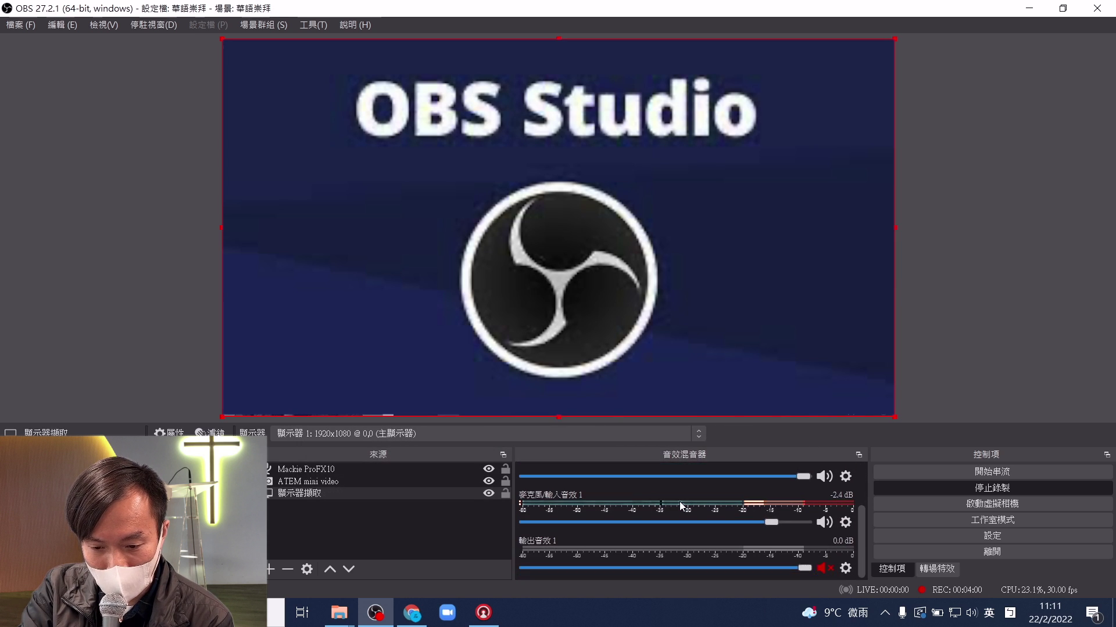
scroll(671, 534, up, 2)
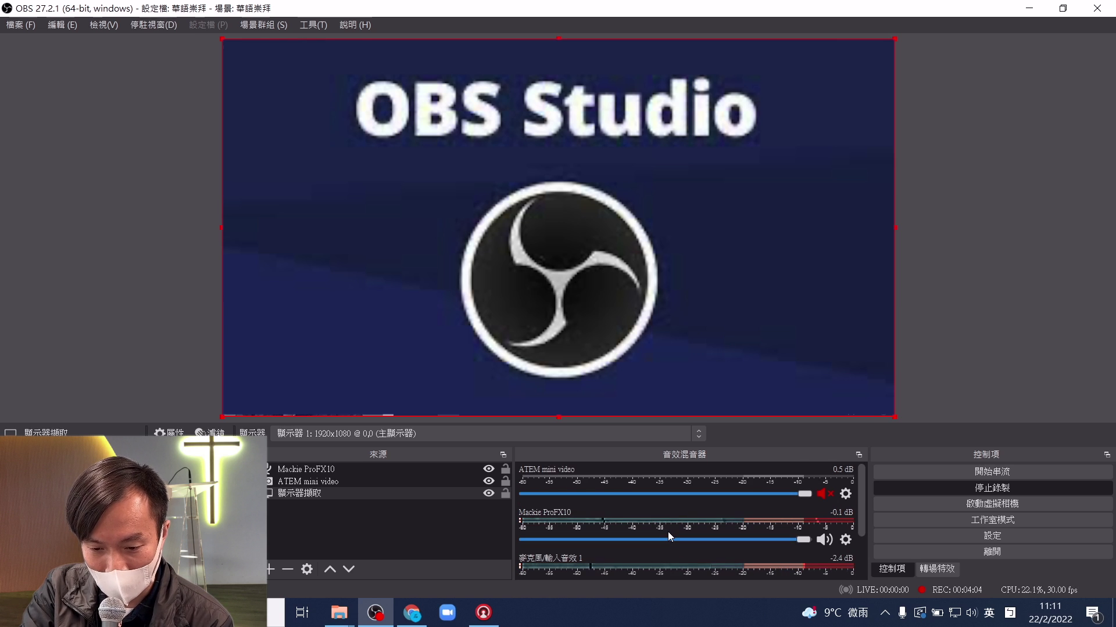
right_click(668, 532)
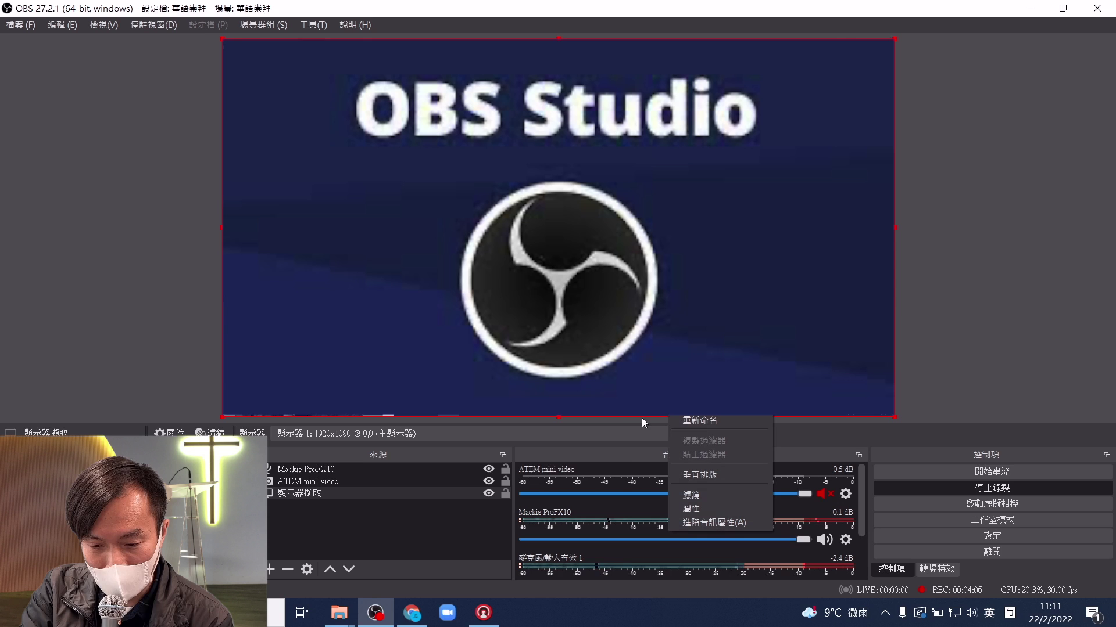
click(617, 447)
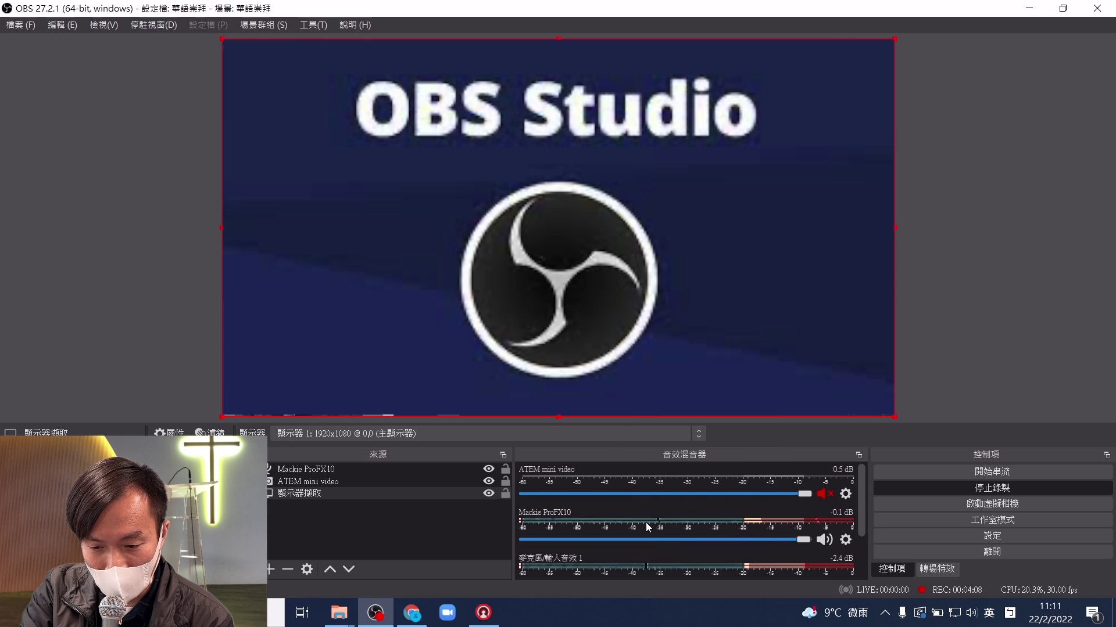
scroll(646, 522, down, 2)
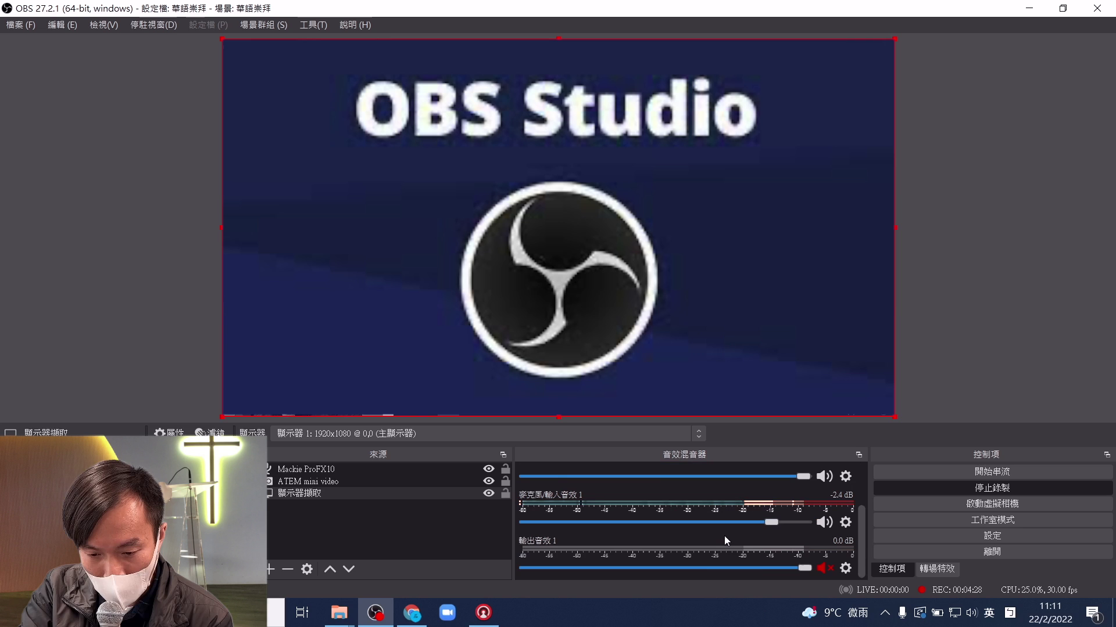
scroll(724, 536, up, 2)
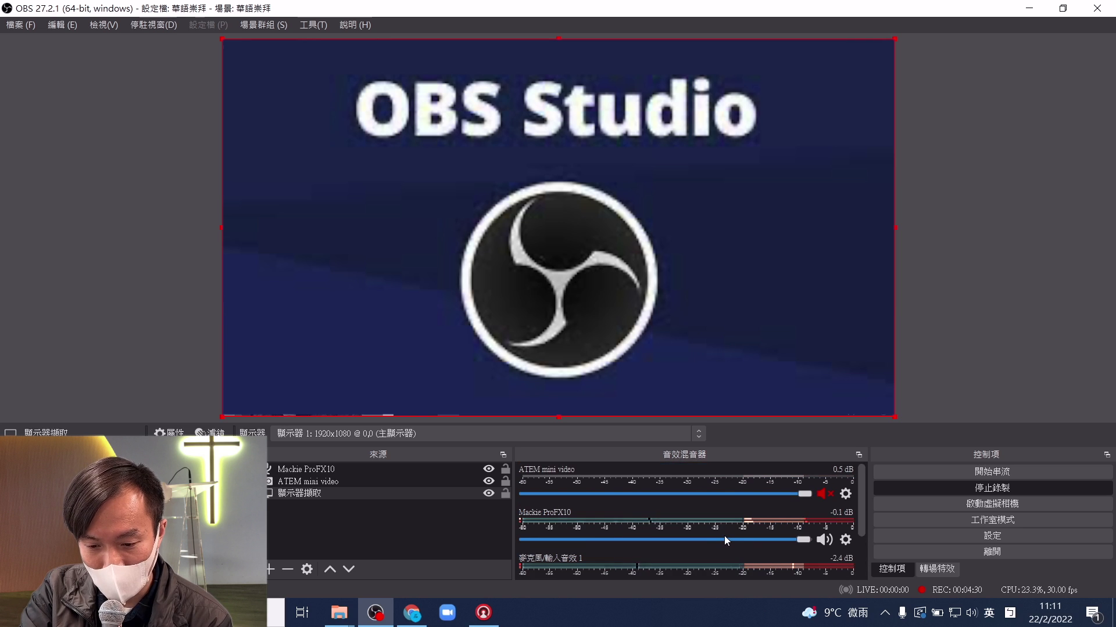
Step: In the advanced audio properties, set the audio monitoring of Mackie ProFX10 to 僅監測（輸出為靜音）
scroll(725, 536, down, 1)
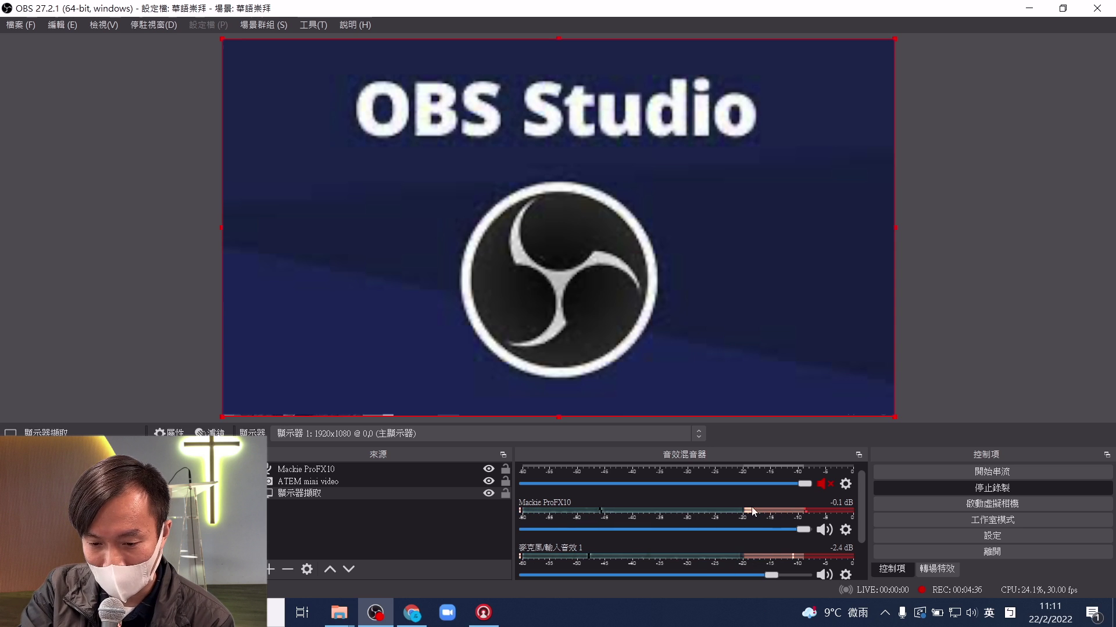
click(848, 524)
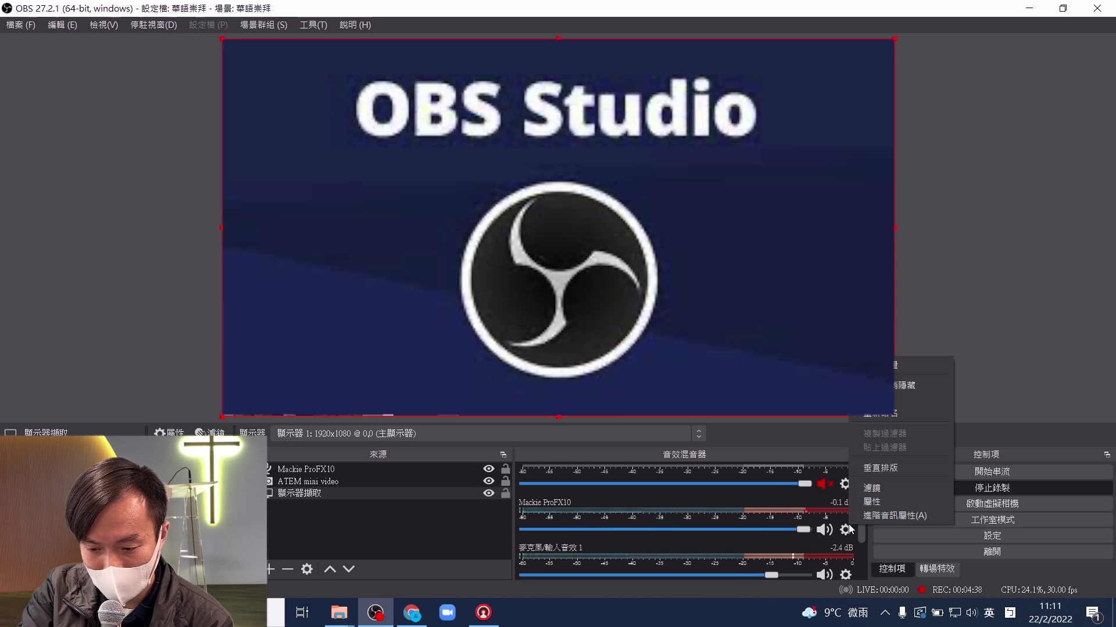
click(867, 517)
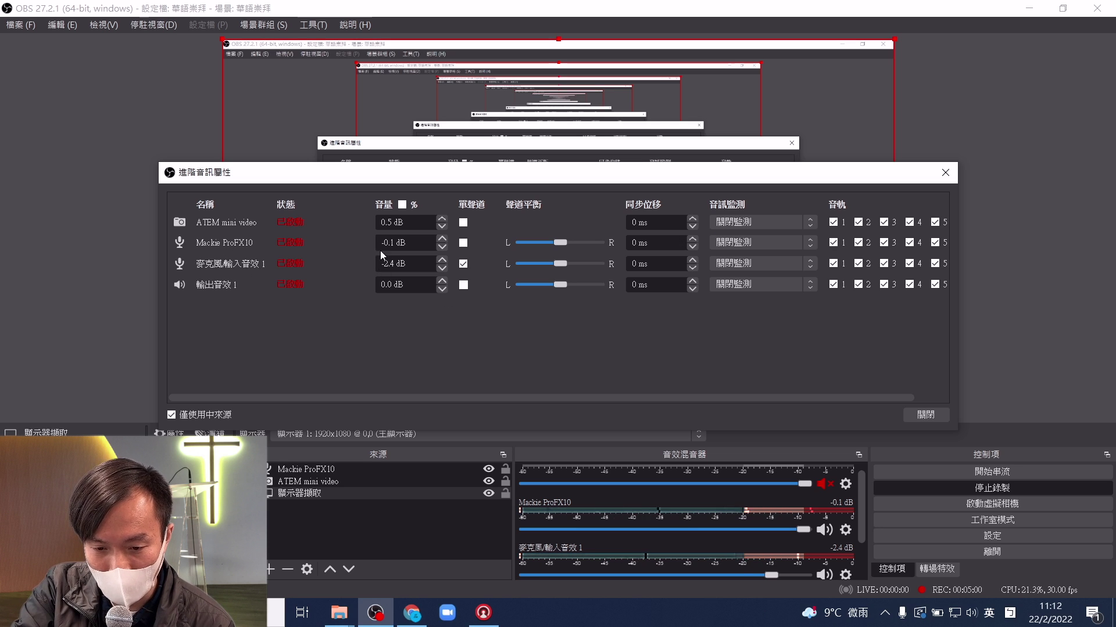
click(812, 246)
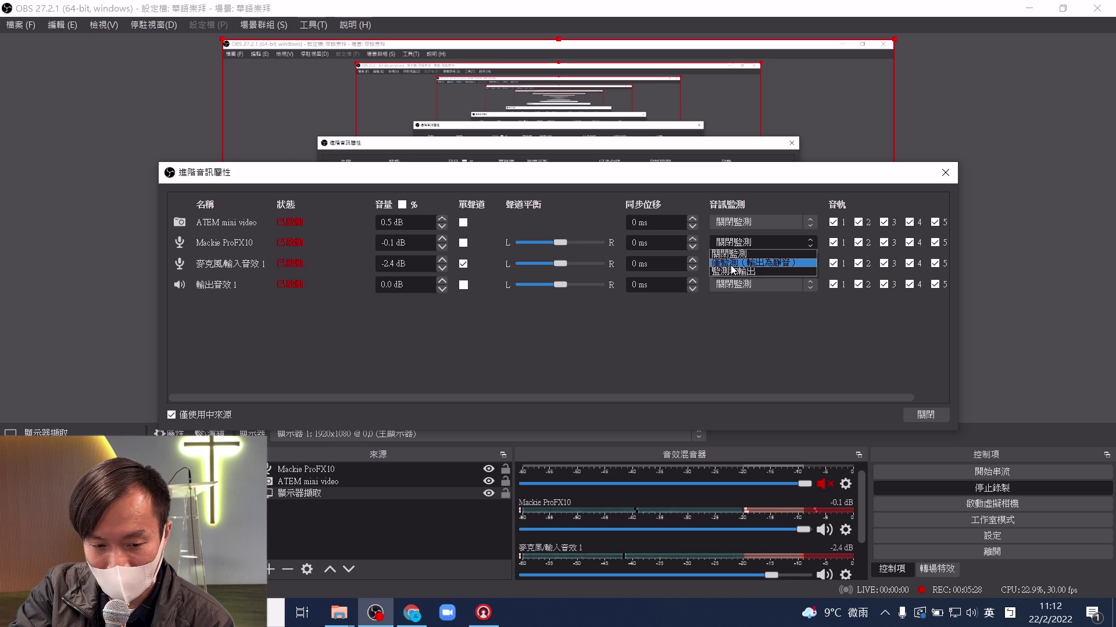
click(763, 264)
click(925, 416)
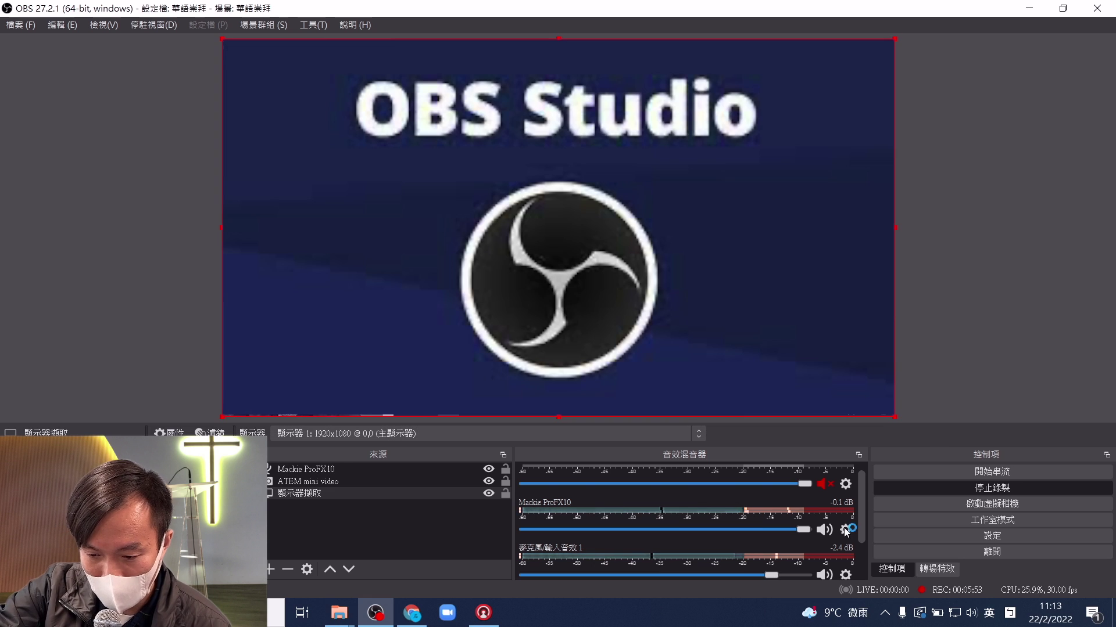
Step: In the audio settings, set the monitoring device to 喇叭 (Realtek(R) Audio) and confirm
click(845, 529)
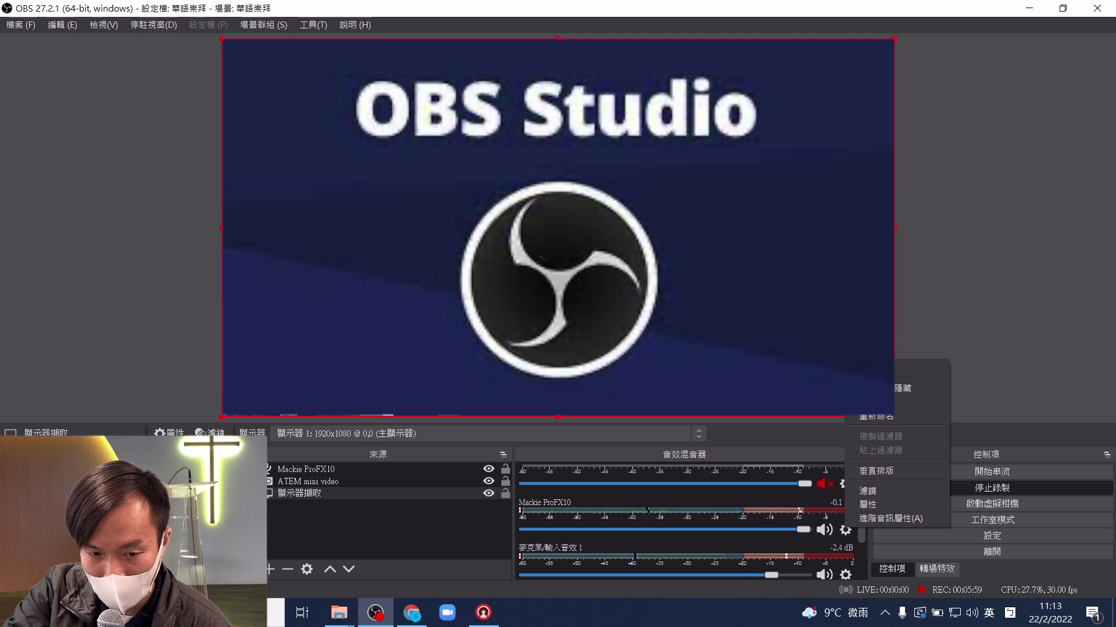
click(14, 29)
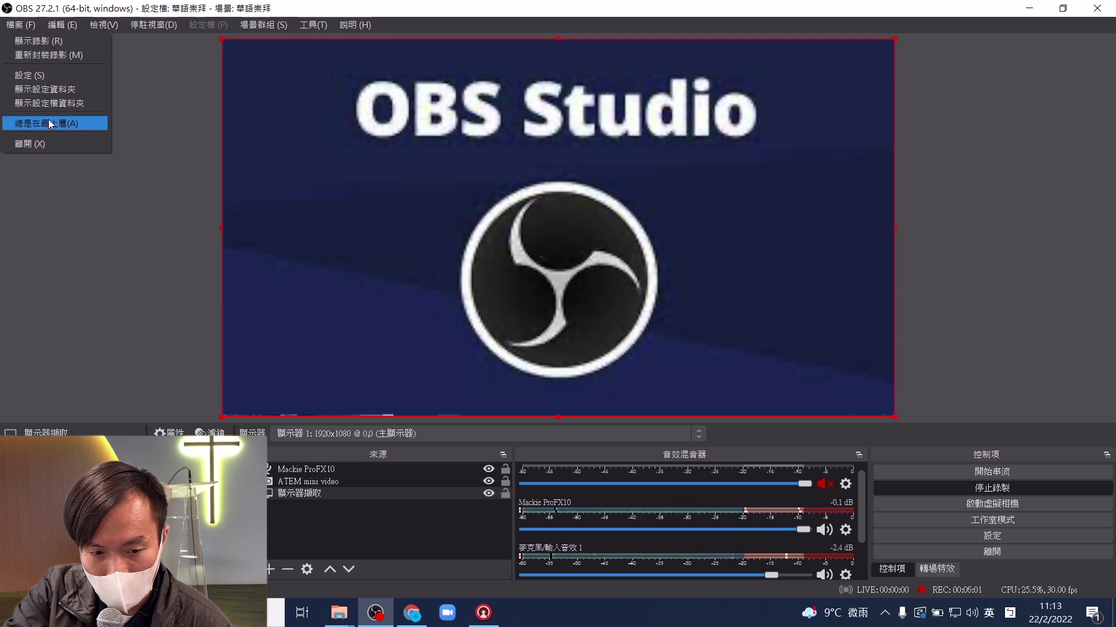
click(57, 78)
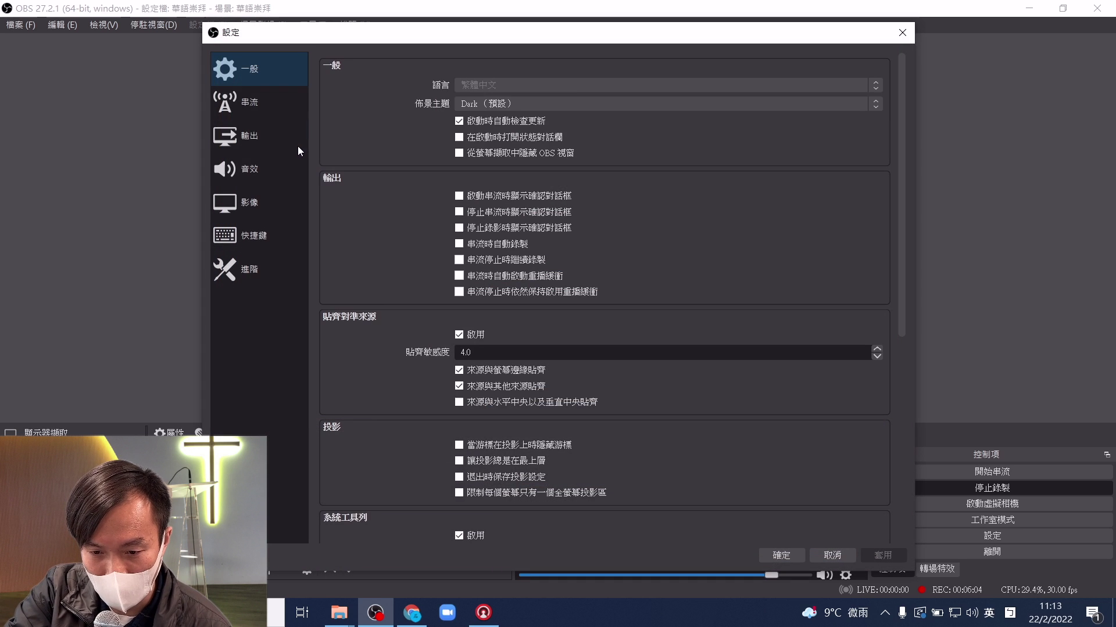
click(266, 179)
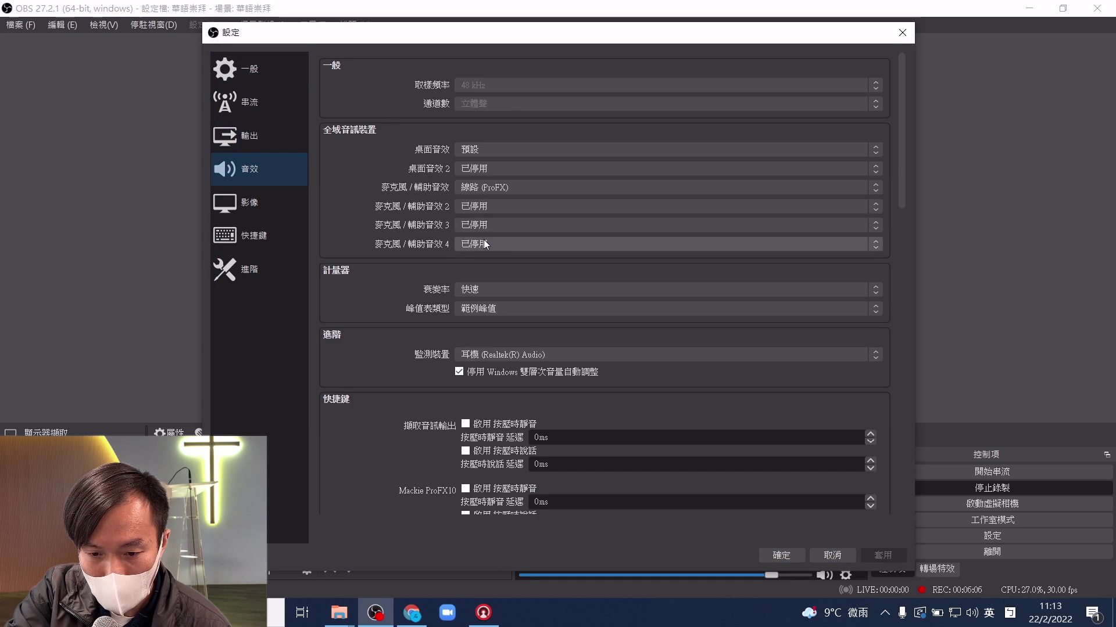
click(487, 351)
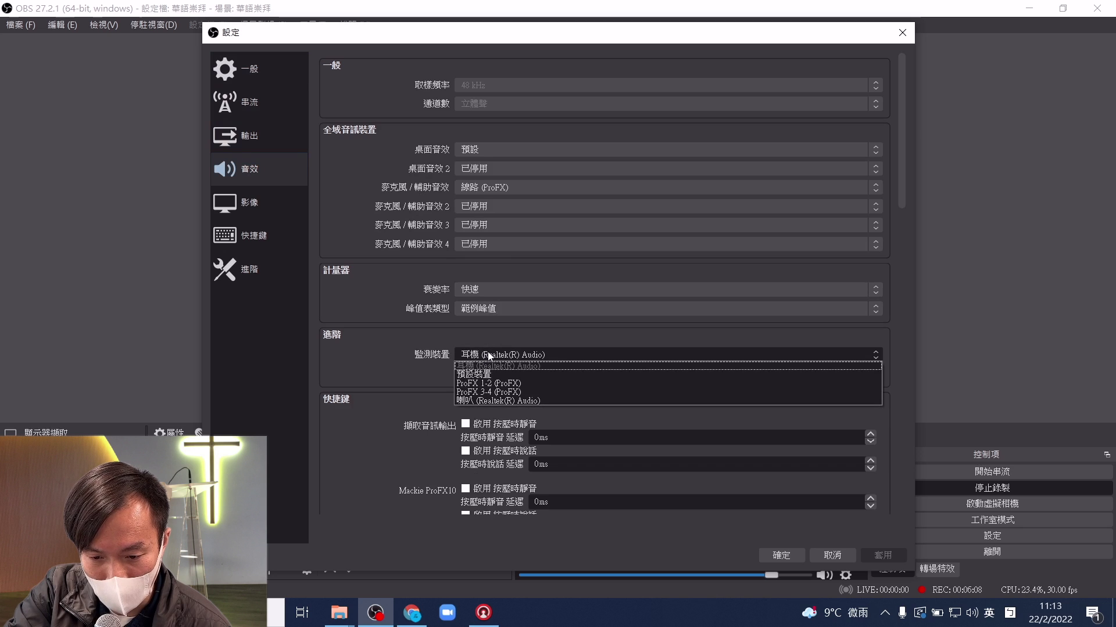
click(484, 401)
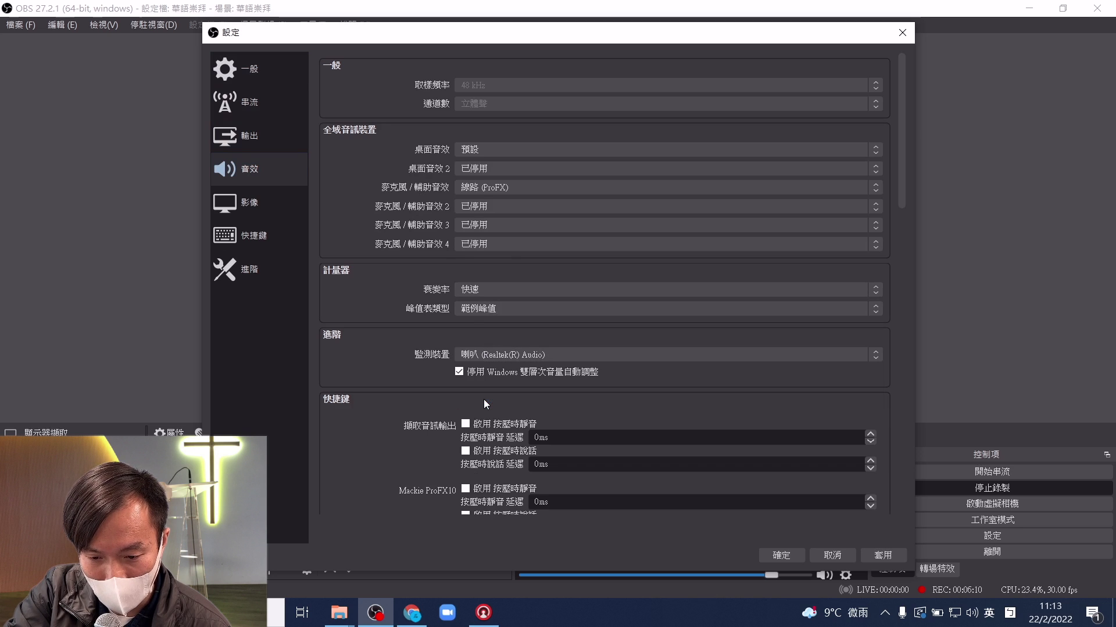
click(792, 560)
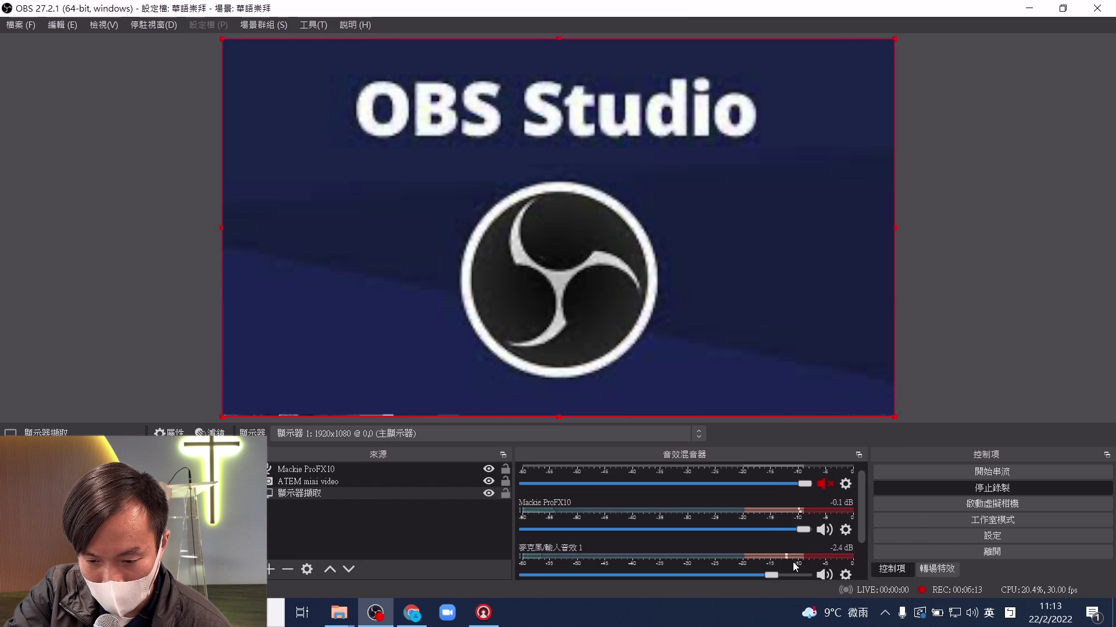
Step: In the advanced audio properties, set the audio monitoring of Mackie ProFX10 to 監測和輸出 and close the dialog
click(844, 529)
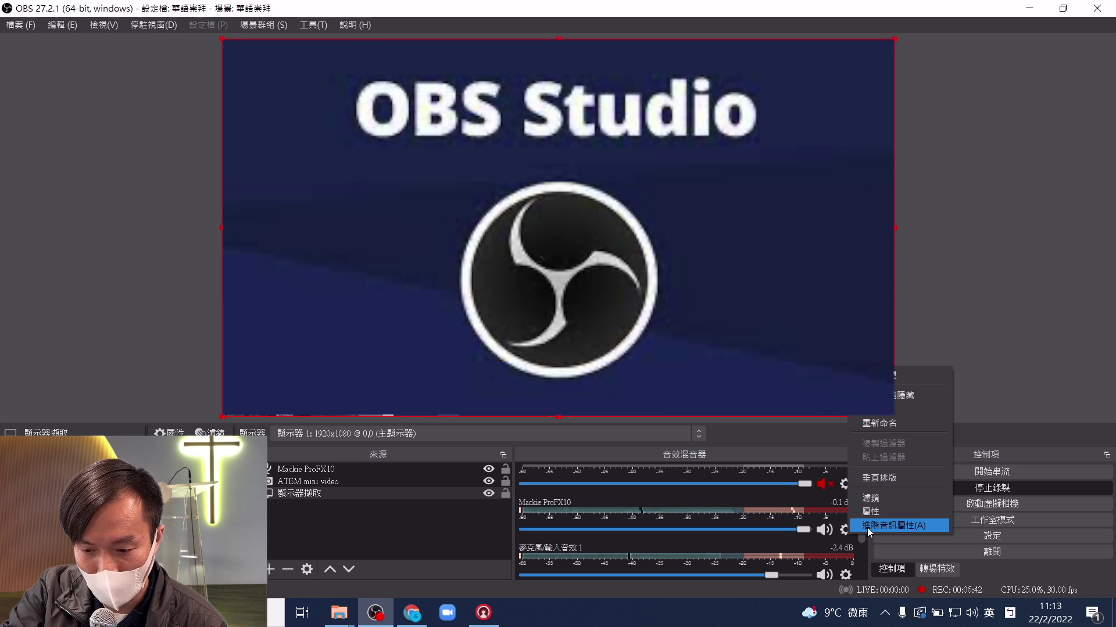
click(867, 527)
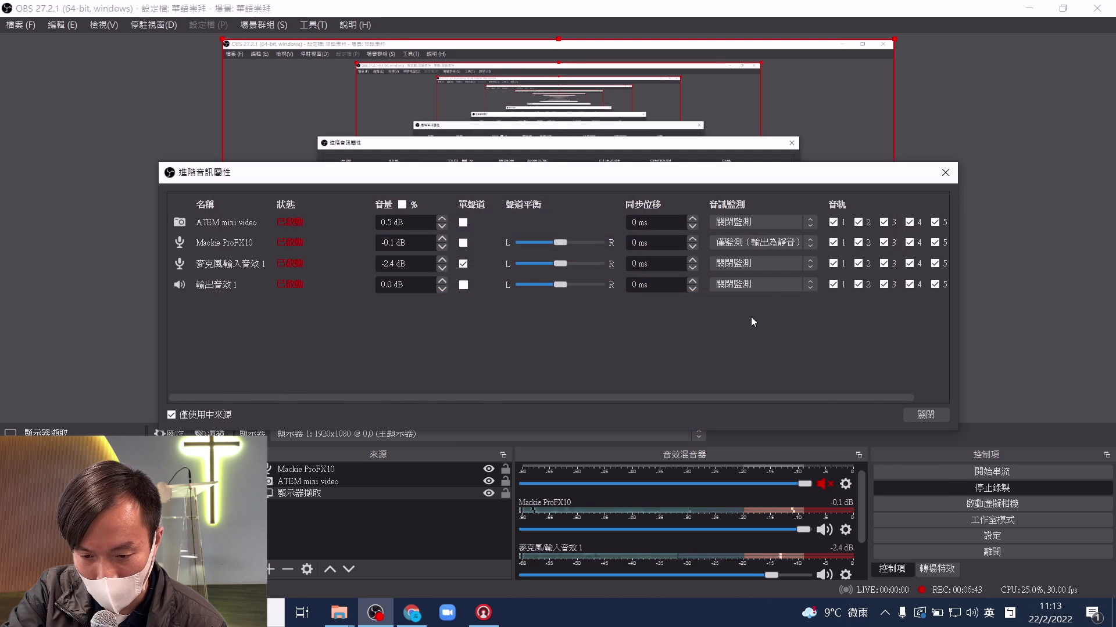
click(789, 243)
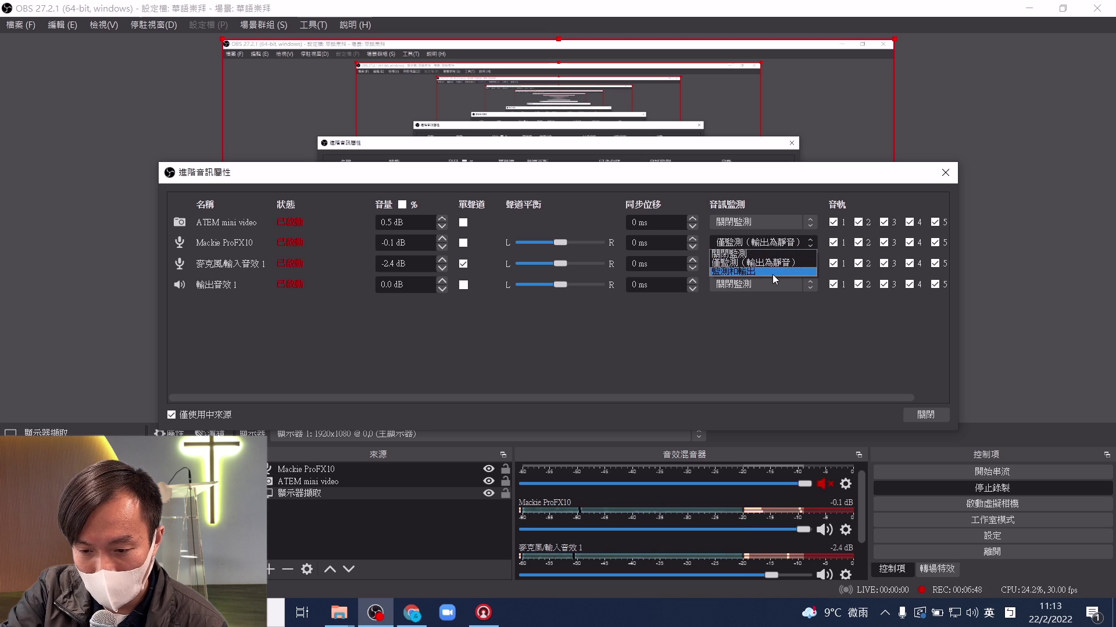
click(731, 272)
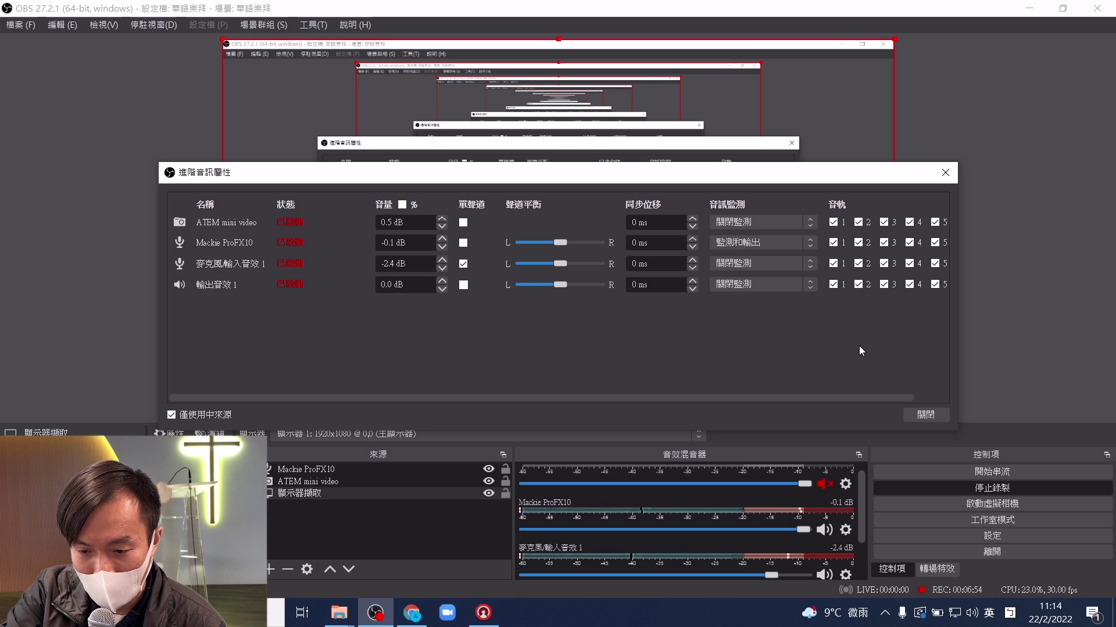
click(923, 416)
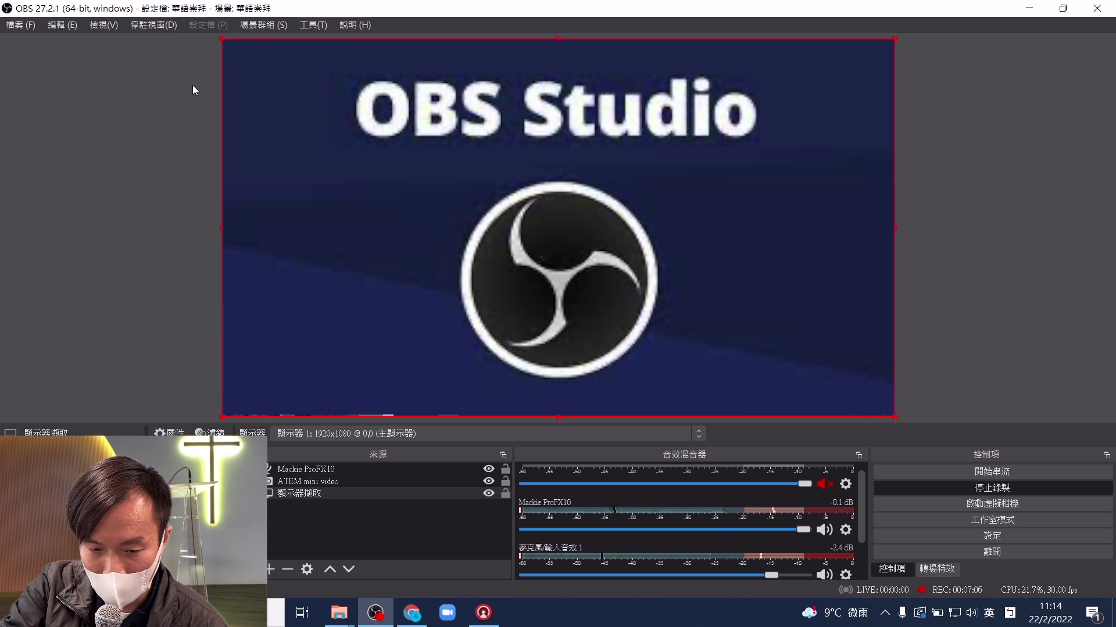
Step: Switch the monitoring device in the audio settings back to 耳機 (Realtek(R) Audio) and confirm
click(20, 25)
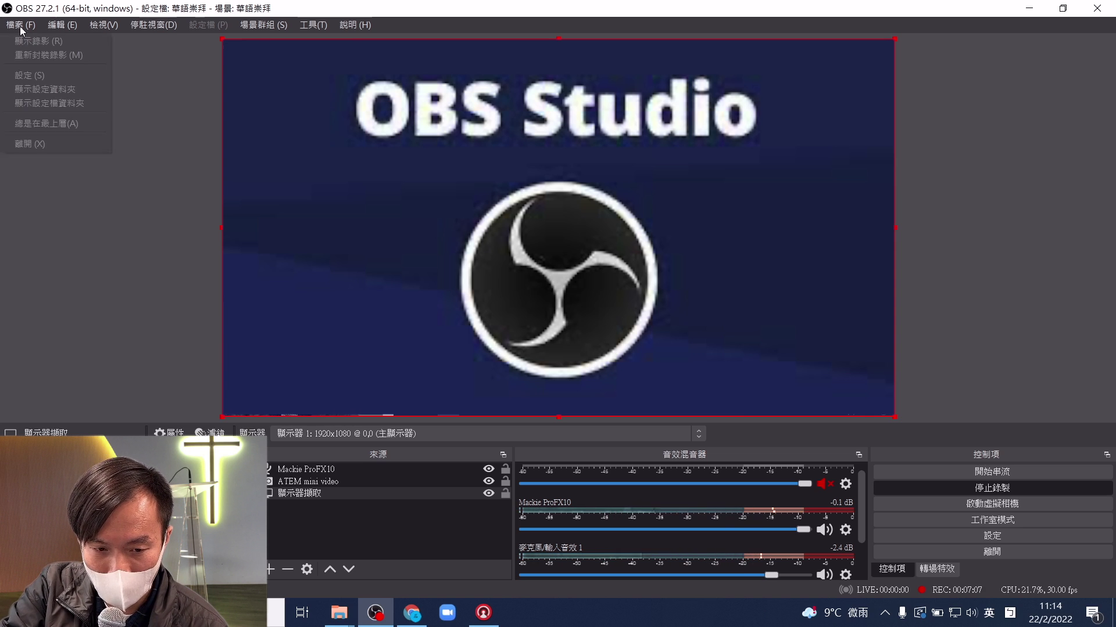
click(35, 75)
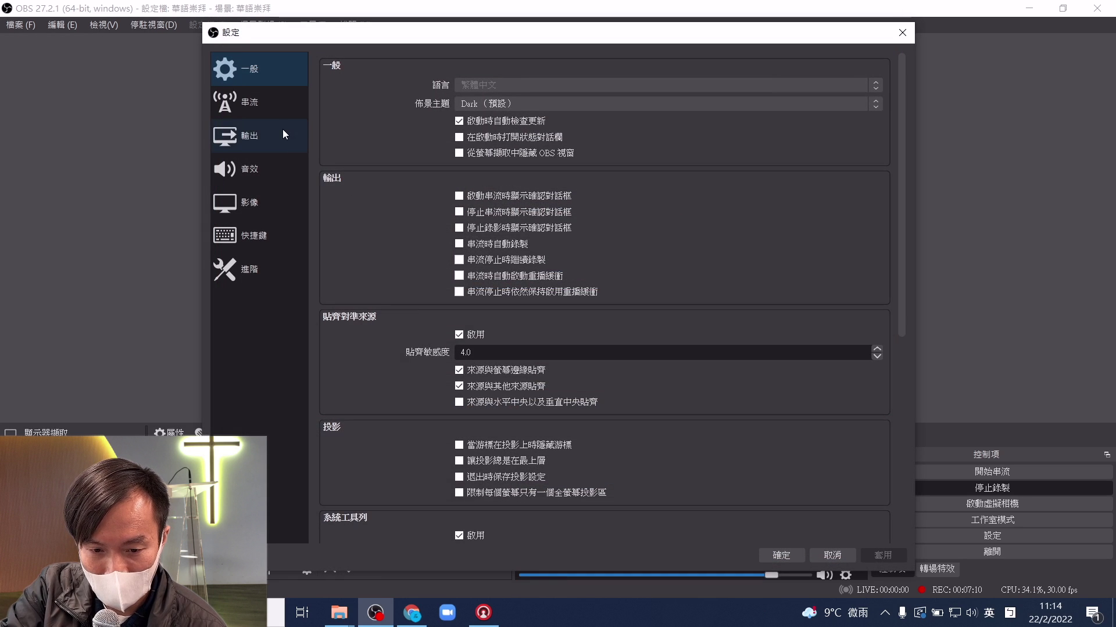
click(282, 134)
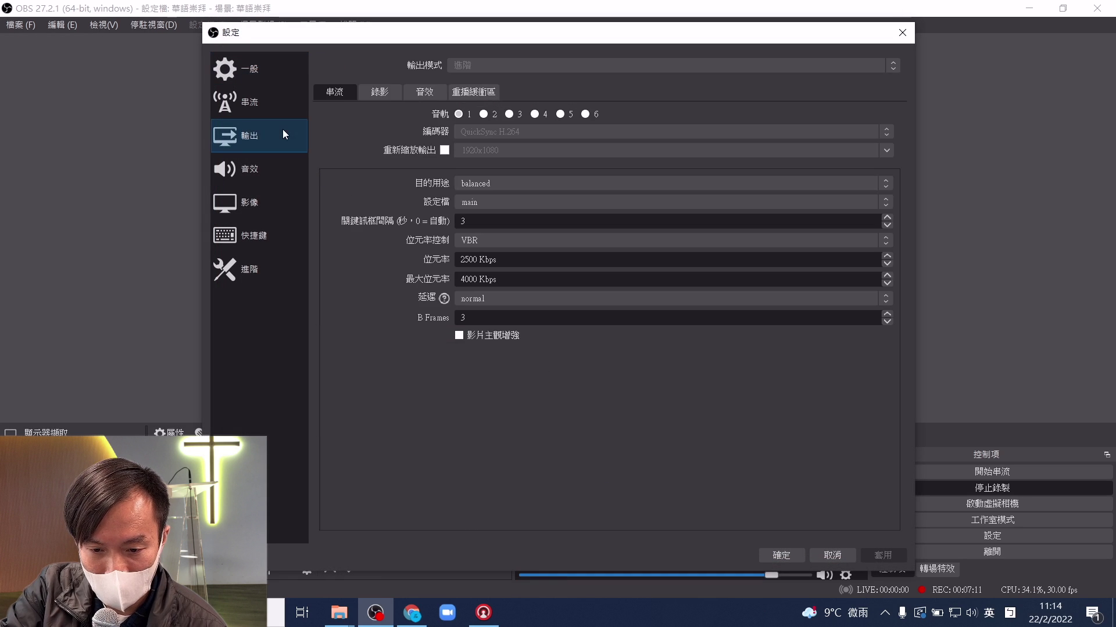
click(273, 175)
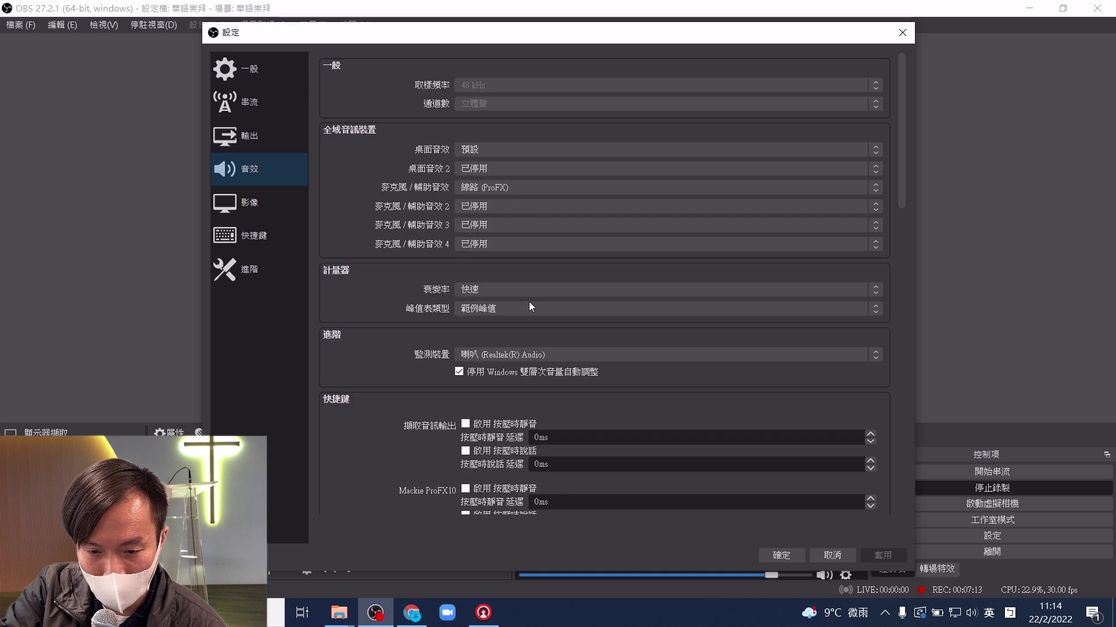
click(499, 355)
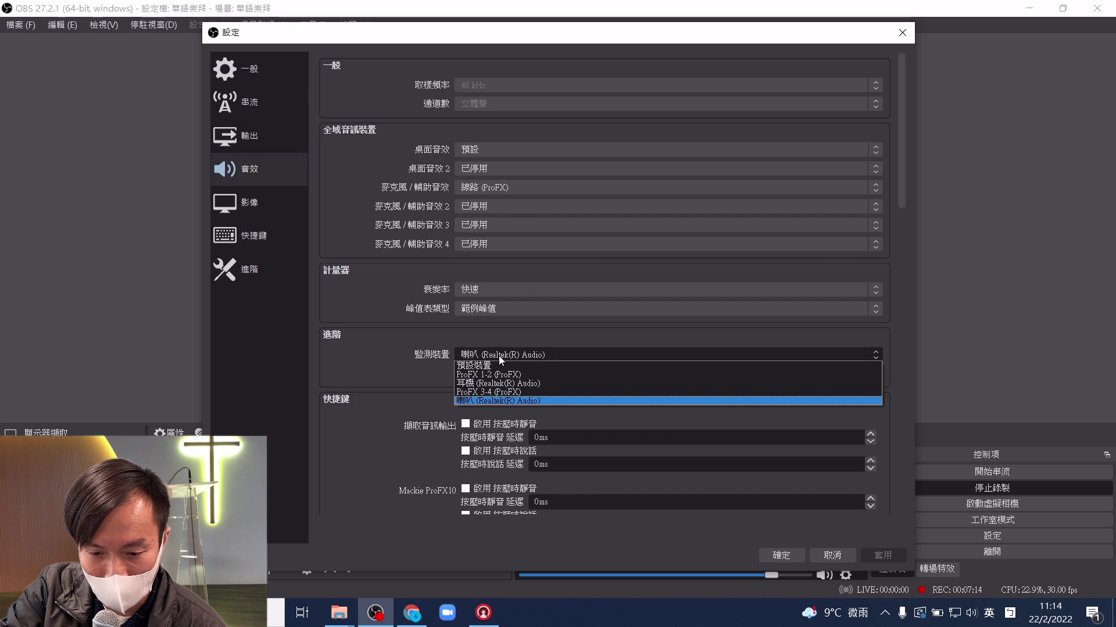
click(494, 384)
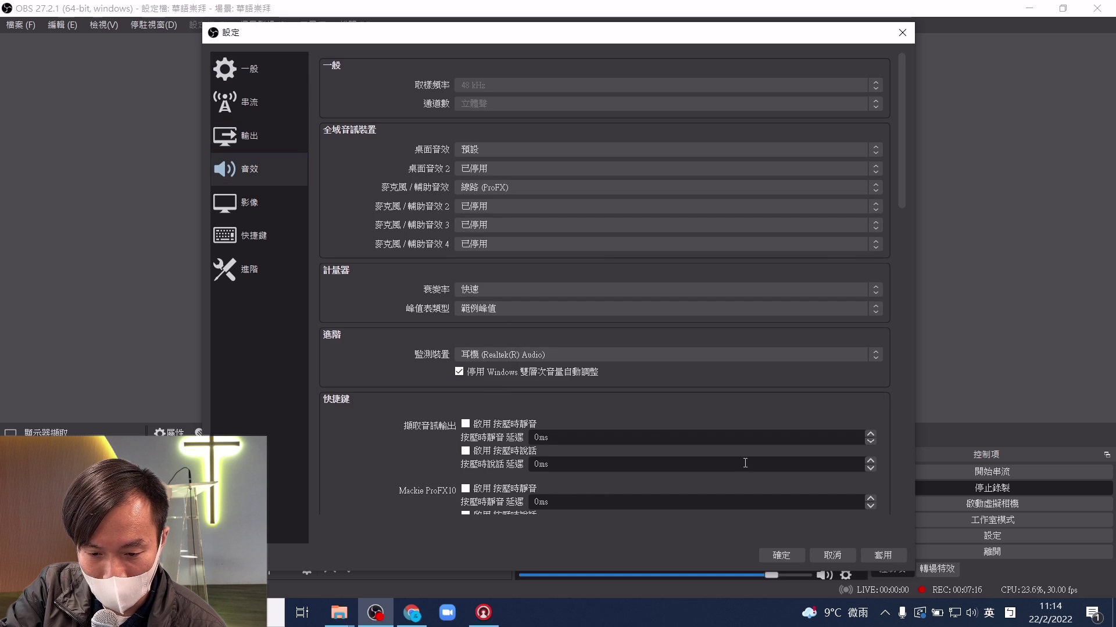
click(775, 555)
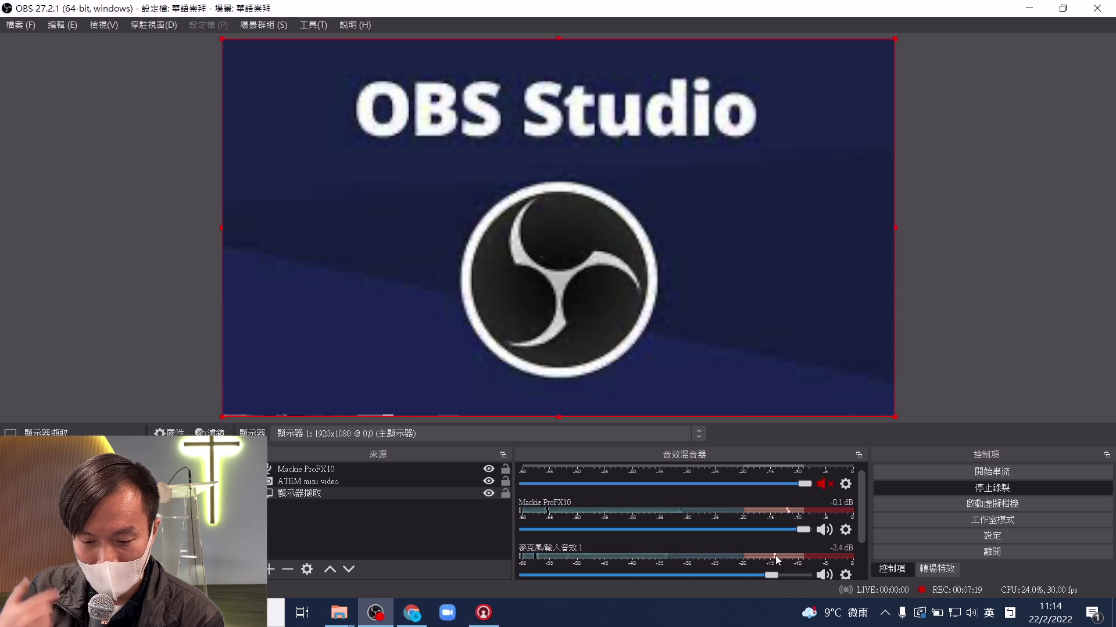
Step: Turn off audio monitoring for Mackie ProFX10 (關閉監測) in the advanced audio properties and close the dialog
click(846, 530)
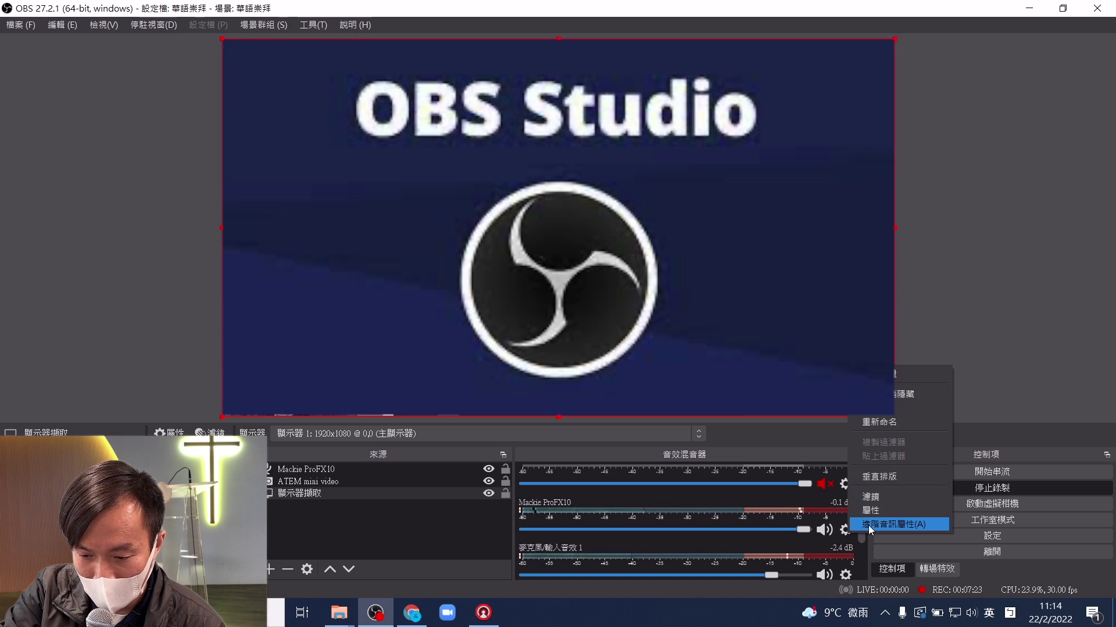
click(870, 526)
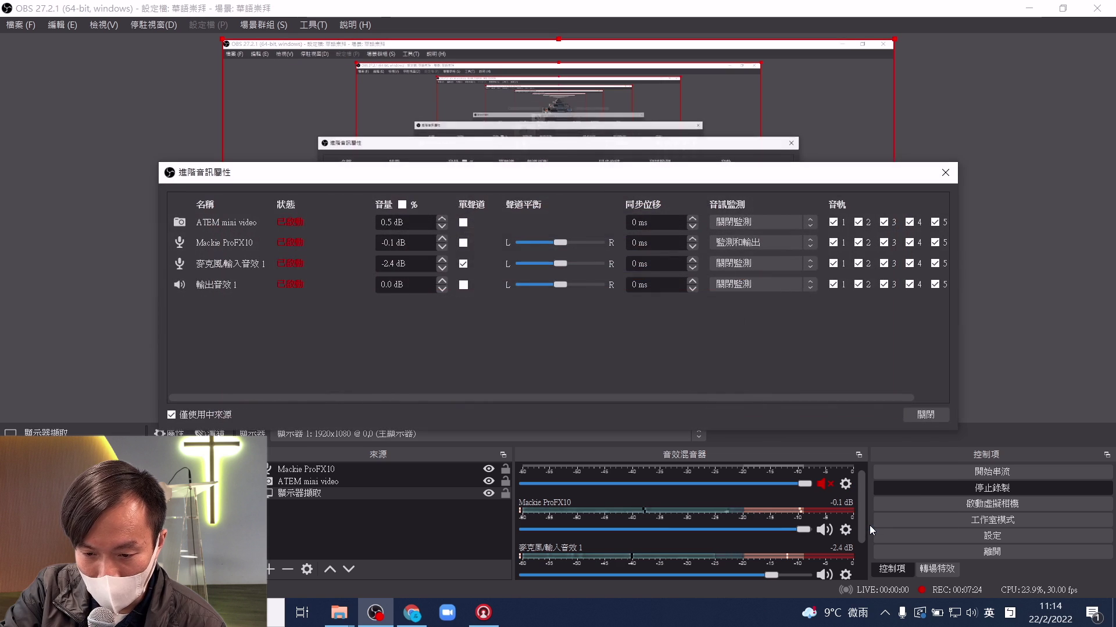
click(749, 243)
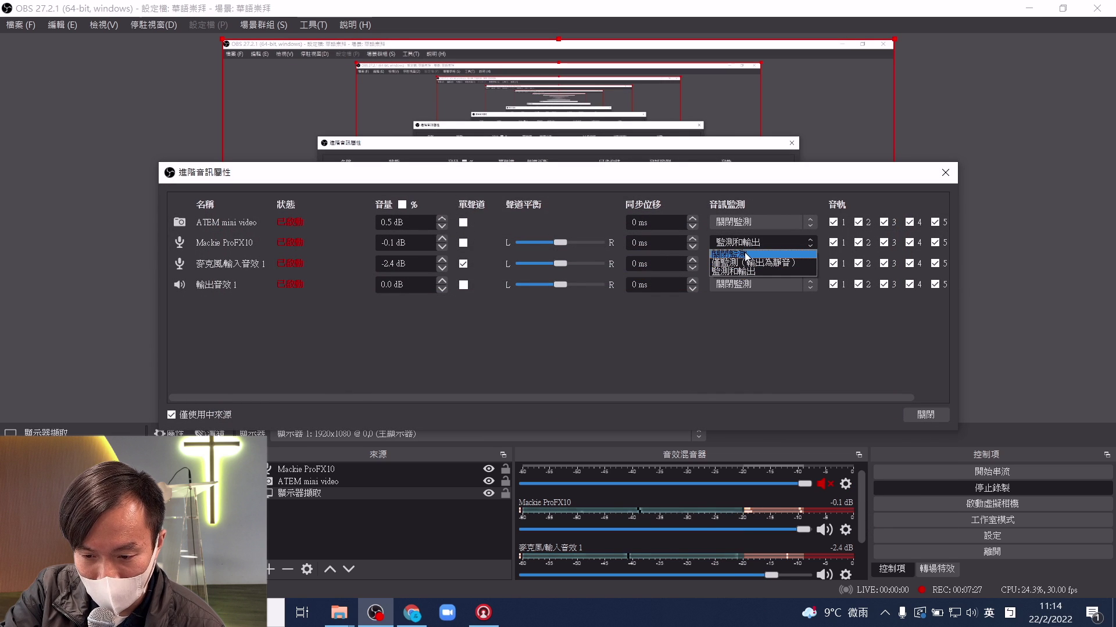
click(746, 255)
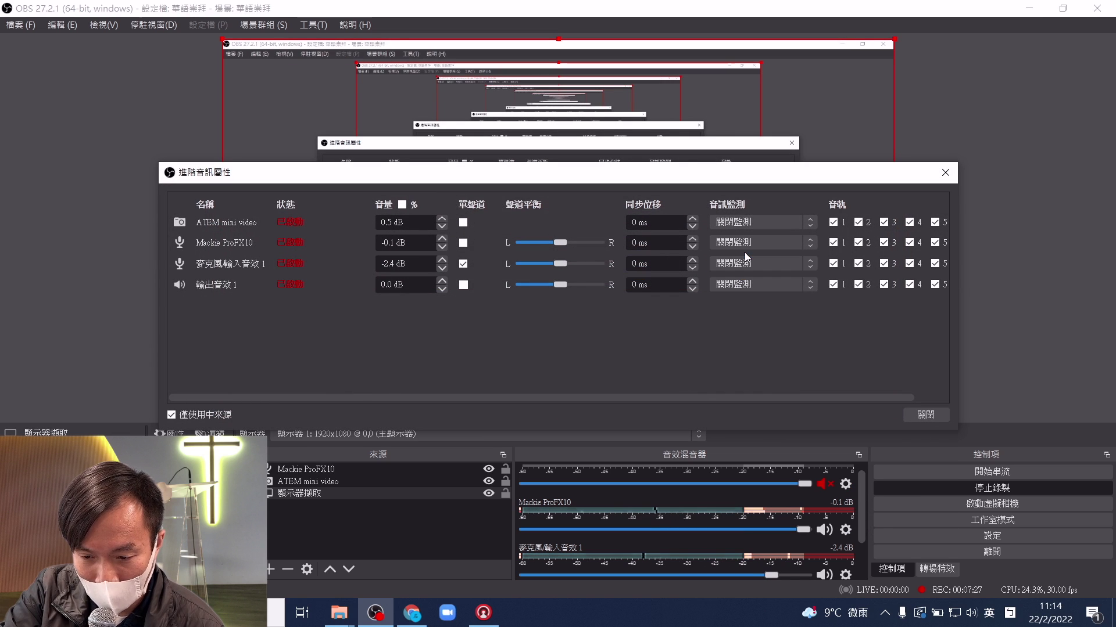
click(927, 415)
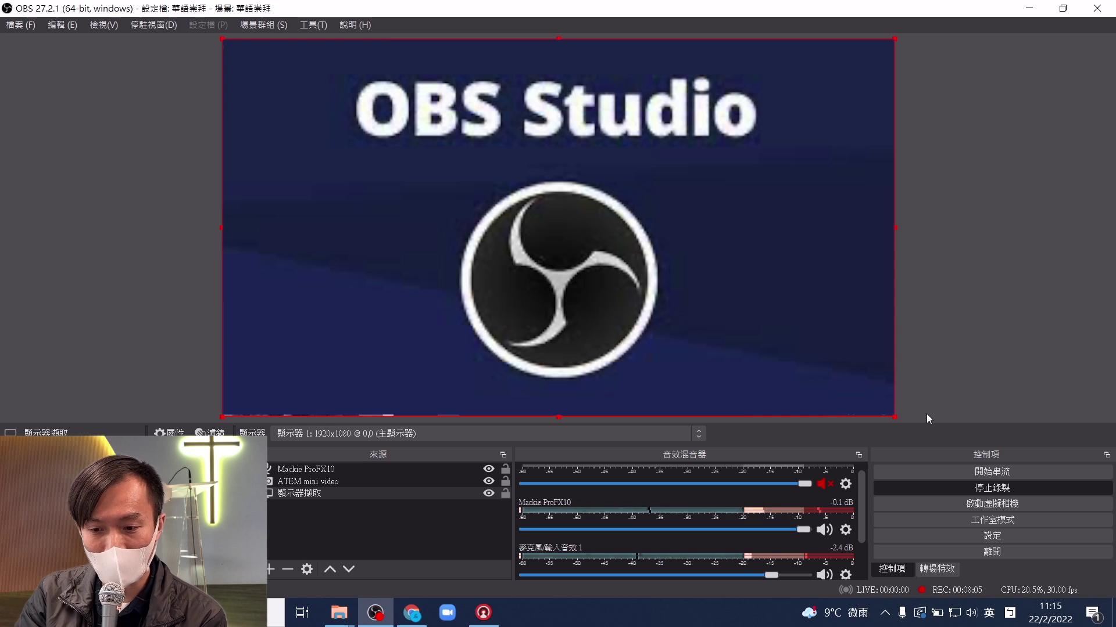
Step: Raise the volume of Mackie ProFX10 to 0.2 dB in the advanced audio properties and close the dialog
click(846, 531)
click(866, 521)
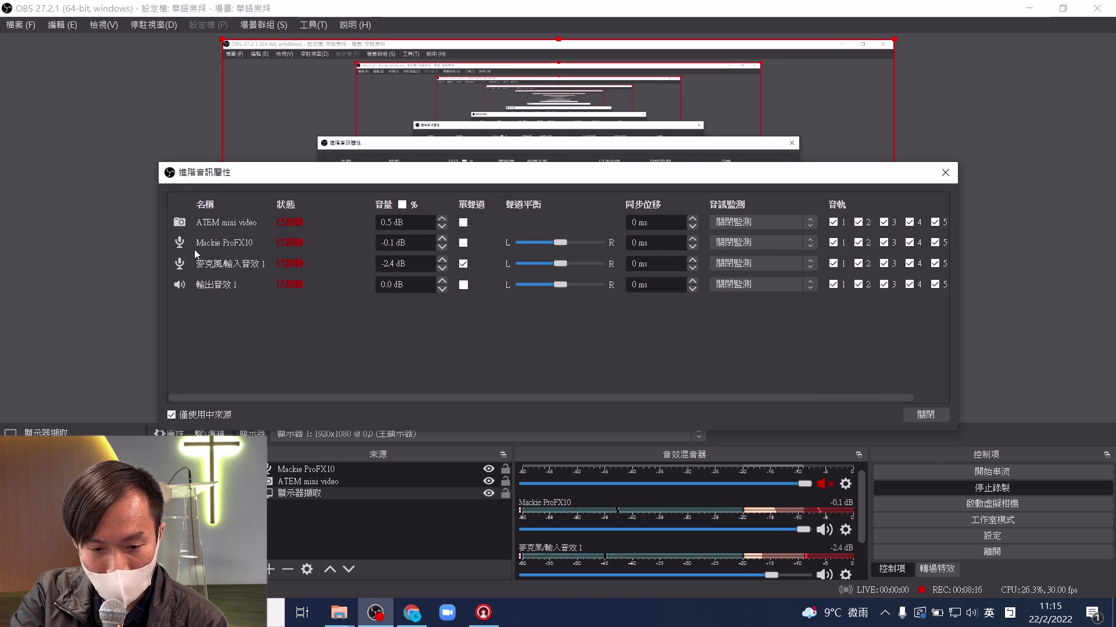
click(441, 239)
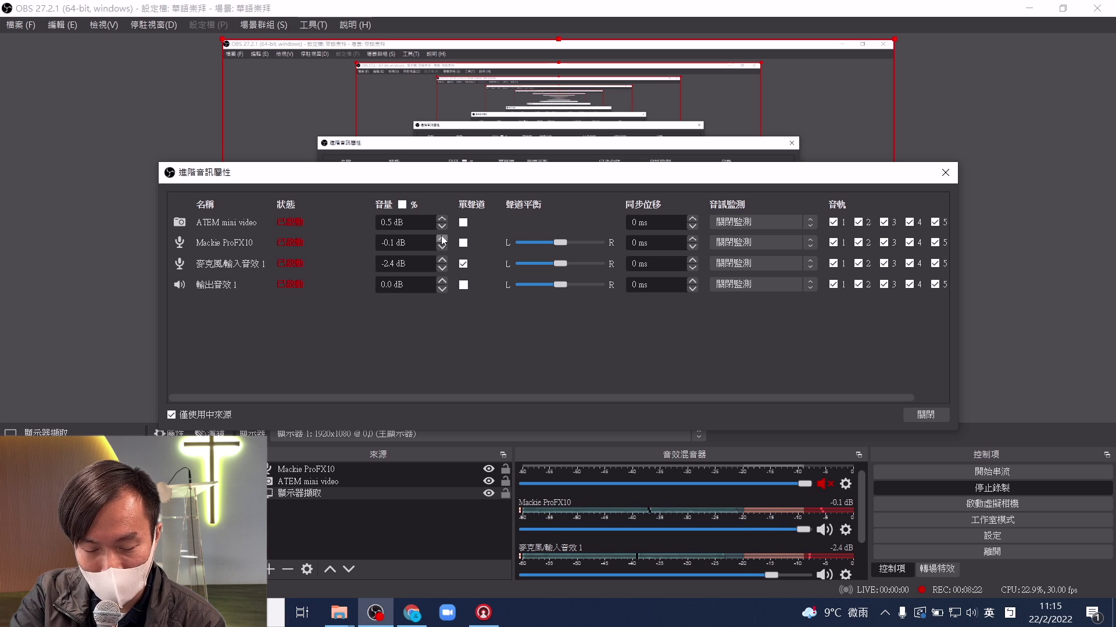
click(442, 239)
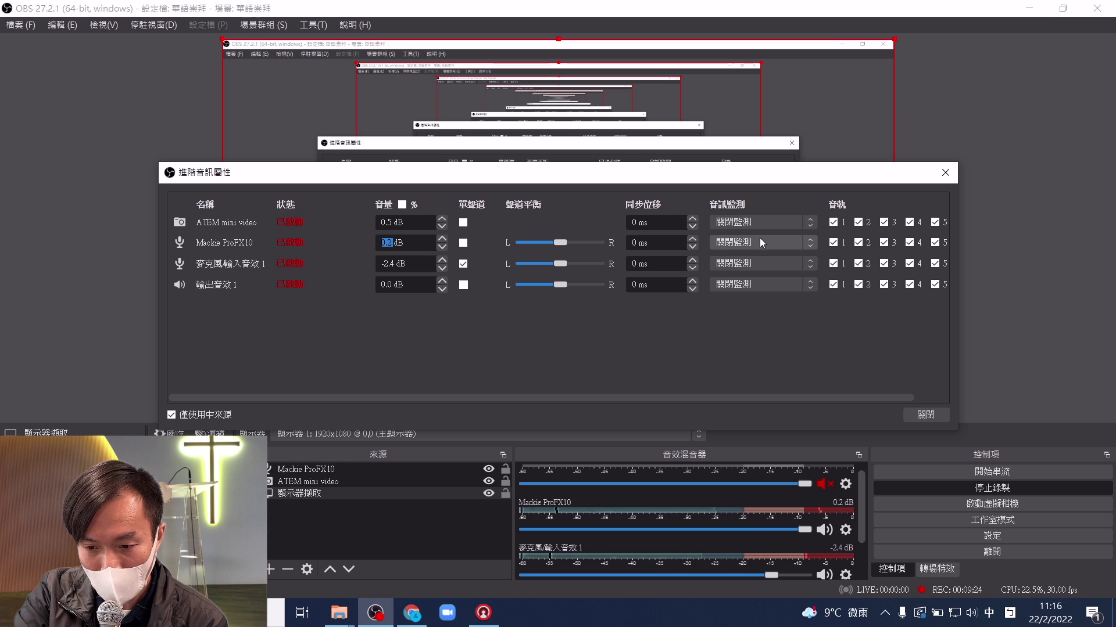
click(925, 414)
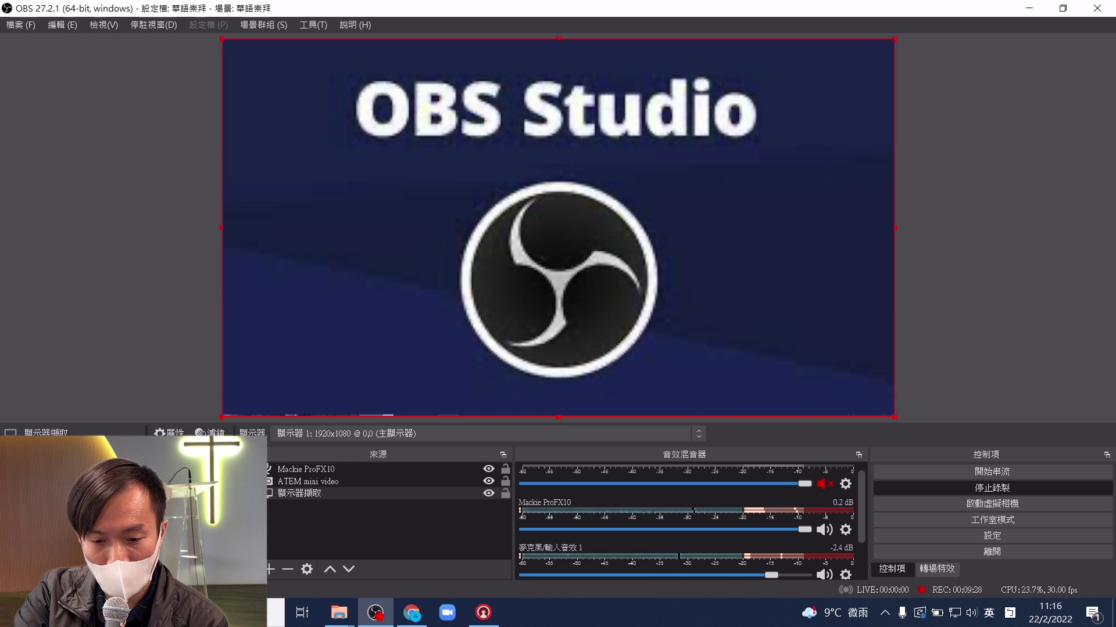